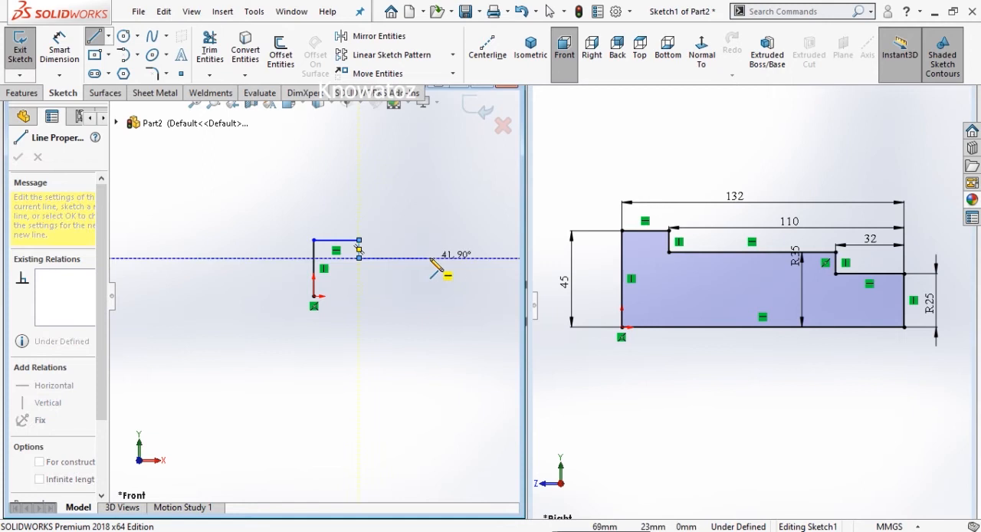
- Complete the closed stepped profile with horizontal and vertical lines back to the origin, about 109 mm long and 41 mm high
left_click(450, 257)
left_click(450, 279)
left_click(494, 279)
left_click(493, 295)
left_click(313, 296)
right_click(313, 297)
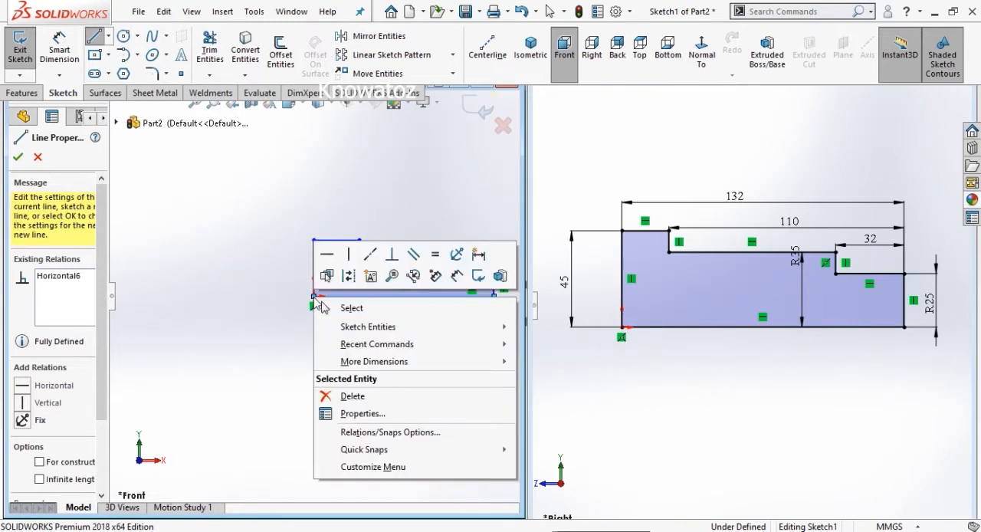
left_click(349, 306)
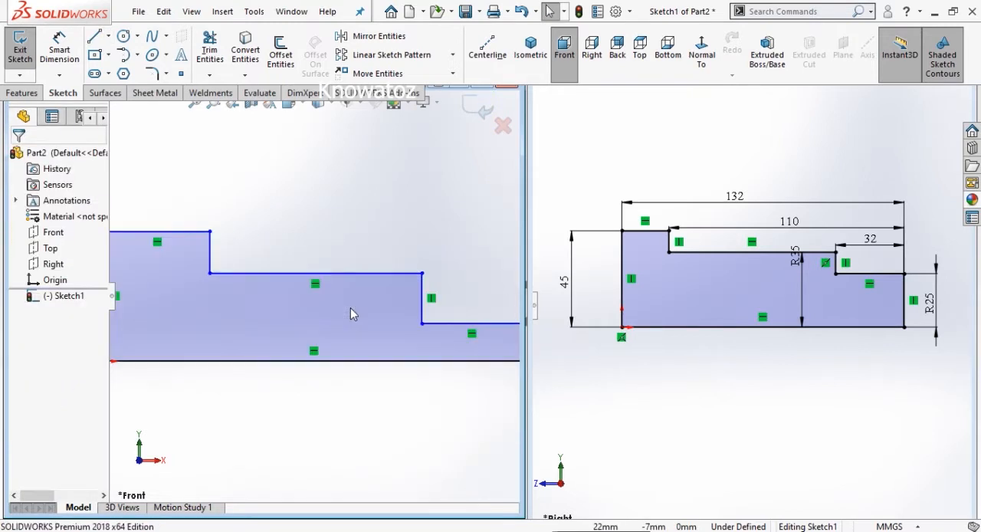
scroll(381, 250, "up", 1)
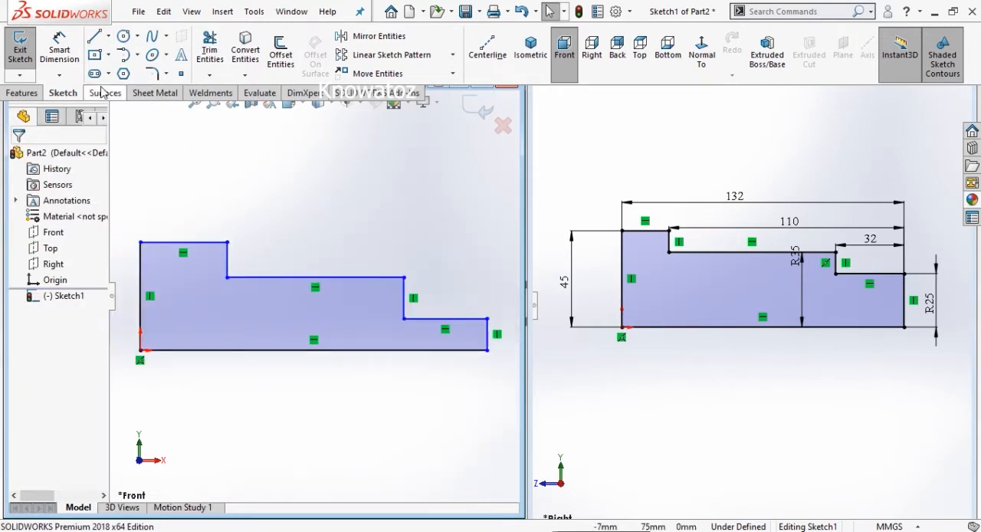
- Dimension the profile's overall length between its two end lines as 132 mm, placed above the profile
left_click(59, 47)
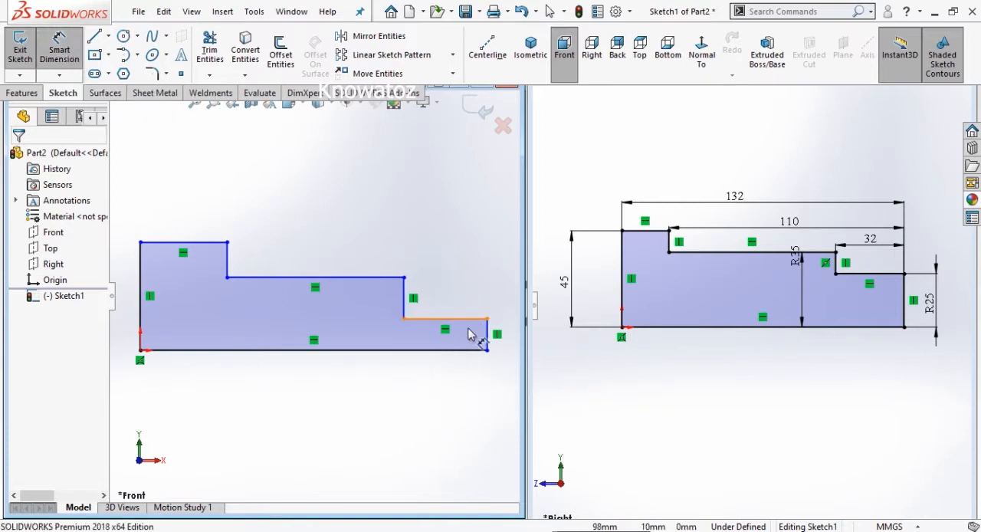
left_click(488, 342)
left_click(143, 290)
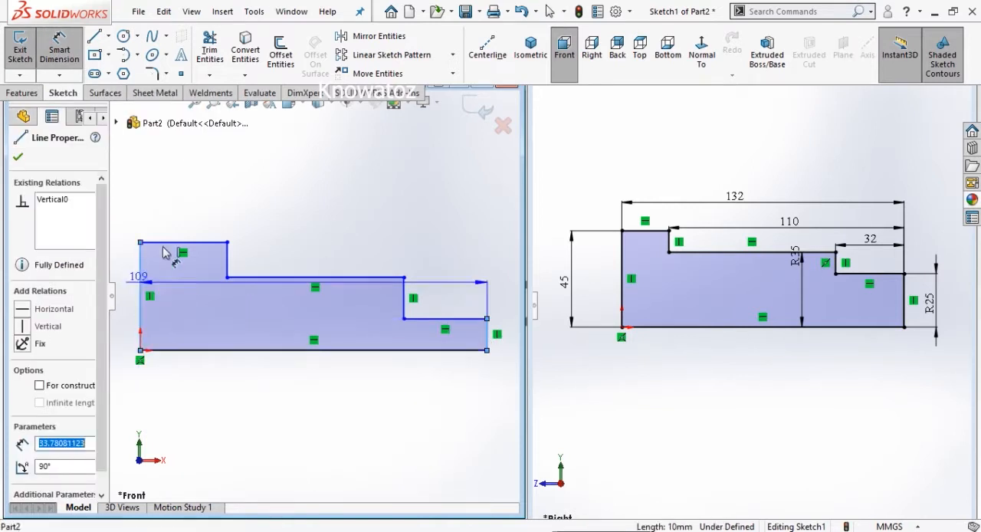
left_click(258, 205)
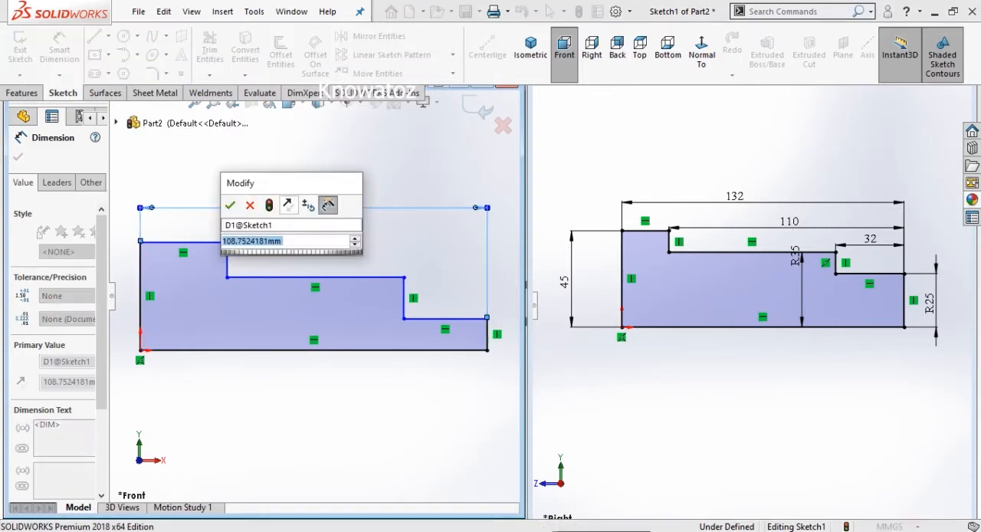
type("132")
key("Return")
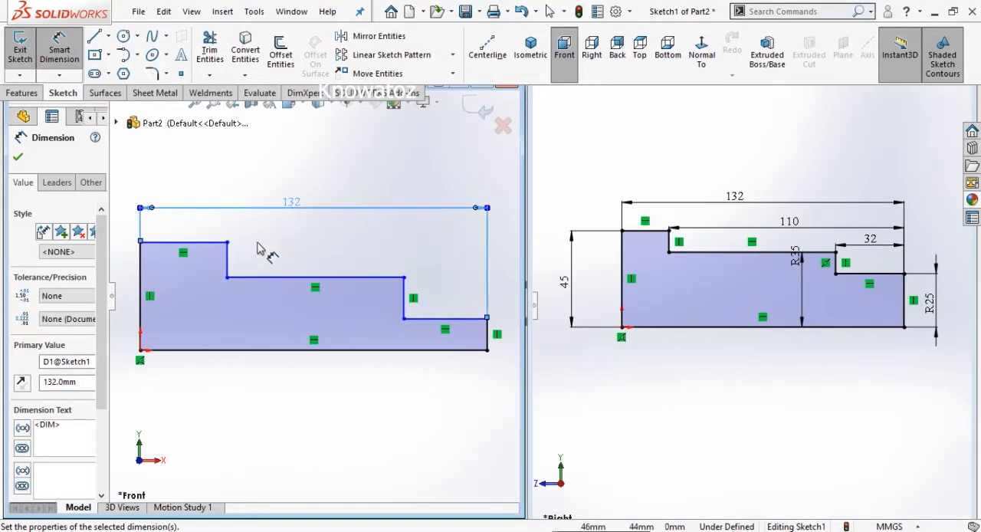
- Dimension the tall vertical line at the origin as 45 mm
left_click(140, 282)
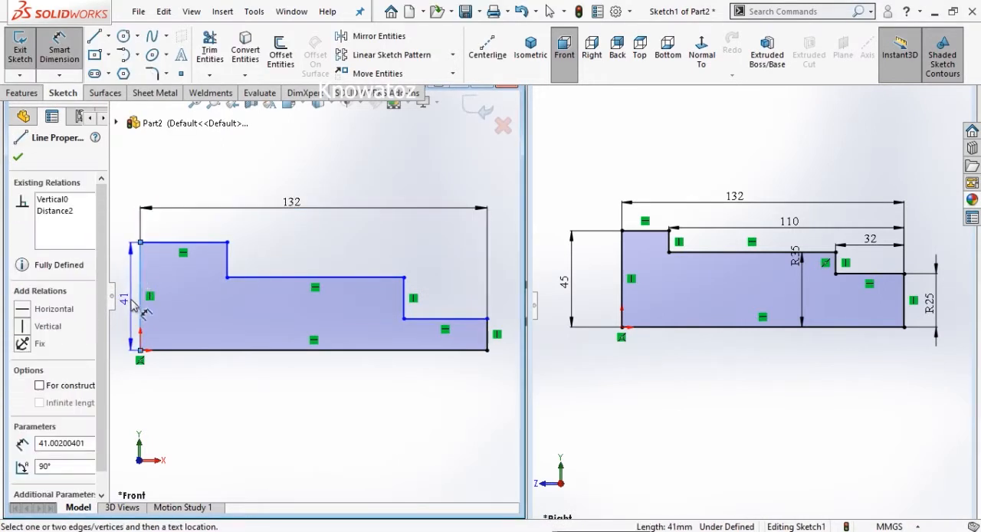
left_click(135, 306)
type("45")
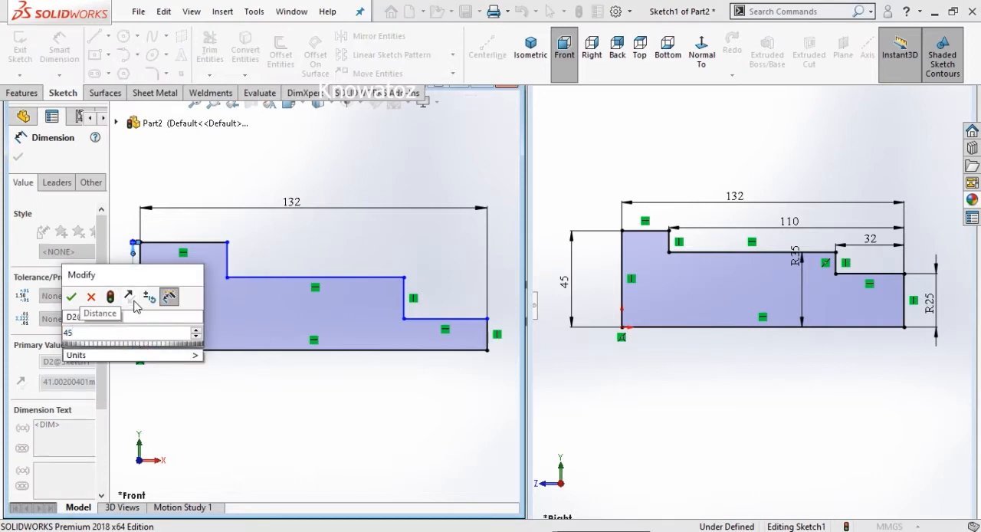
key("Return")
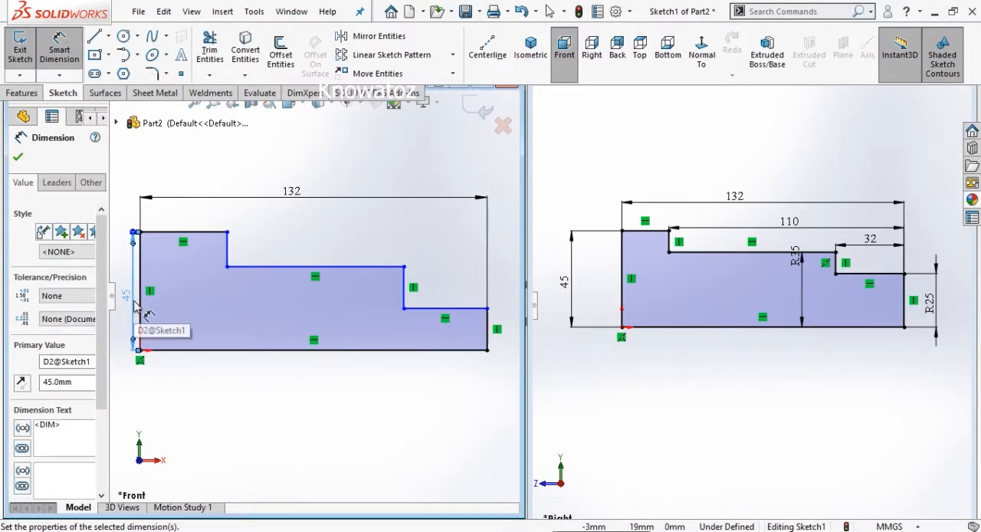
- Dimension the distance from the first step's vertical line to the far end as 110 mm, placing it just below the overall length dimension
left_click(230, 254)
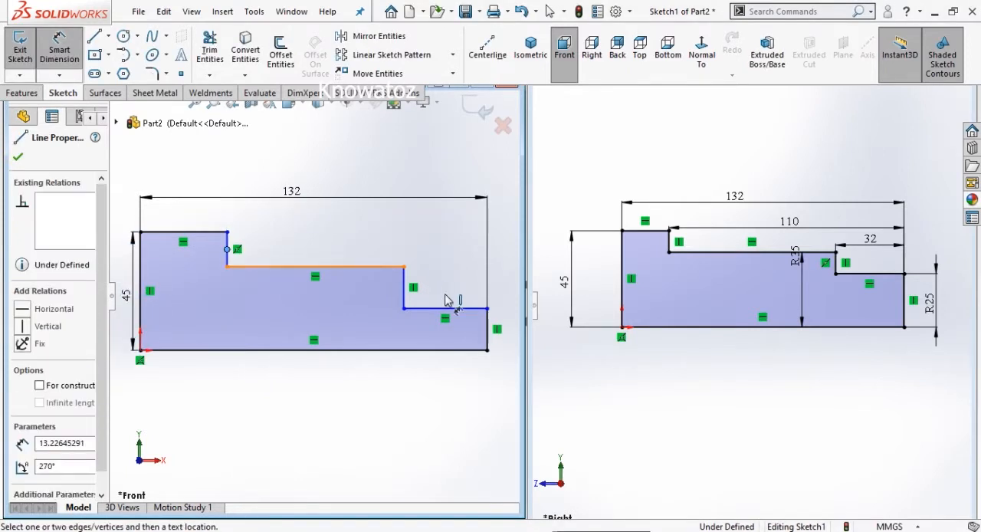
left_click(488, 331)
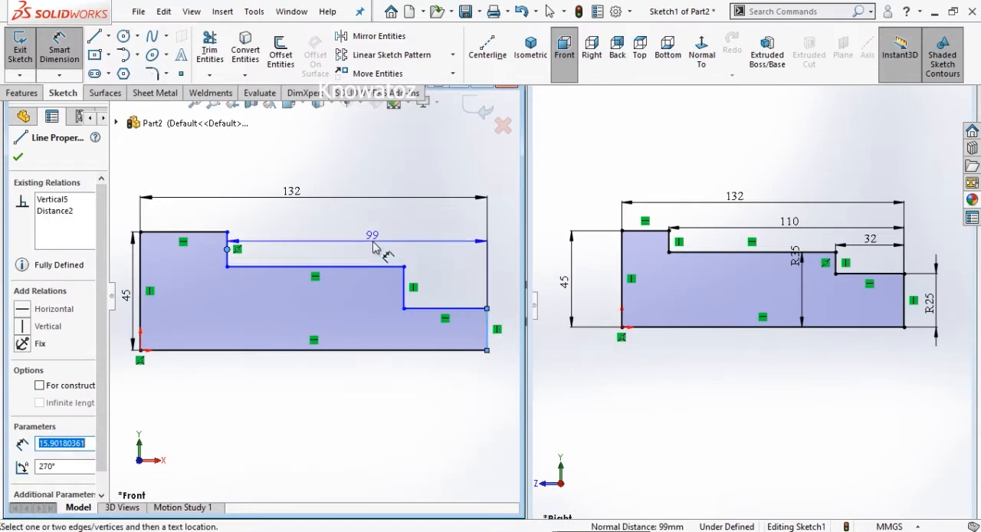
left_click(373, 244)
type("11")
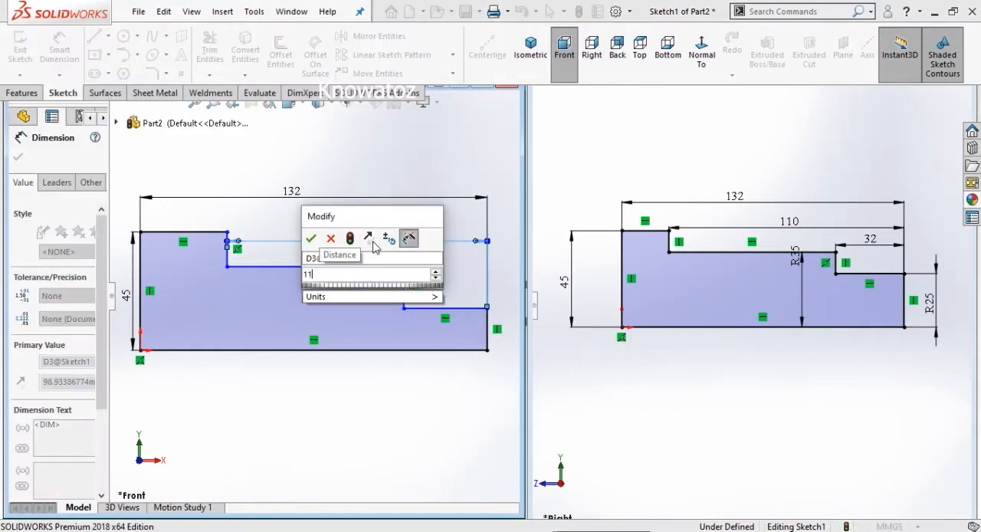
key("Return")
left_click_drag(362, 241, 350, 223)
- Dimension the distance from the second step's vertical line to the far end line as 32 mm
left_click(487, 322)
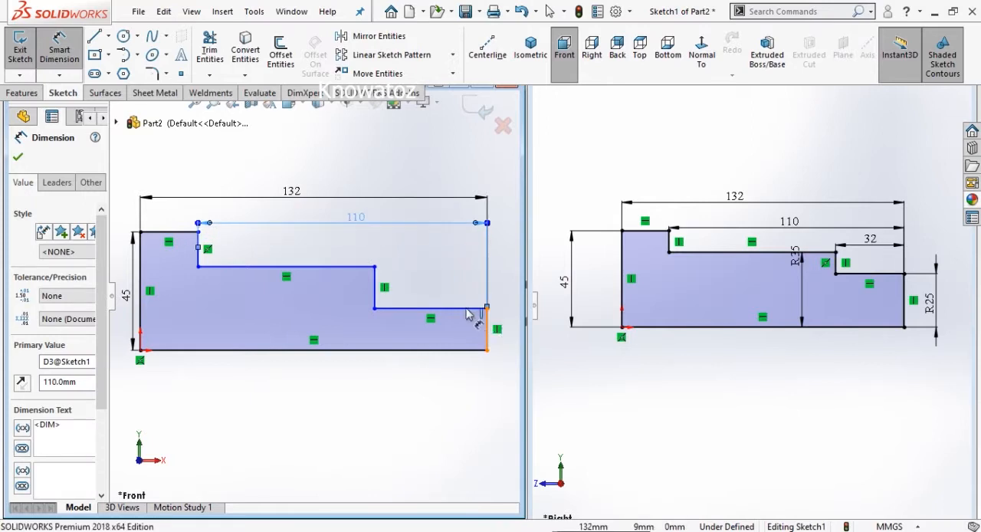
left_click(375, 285)
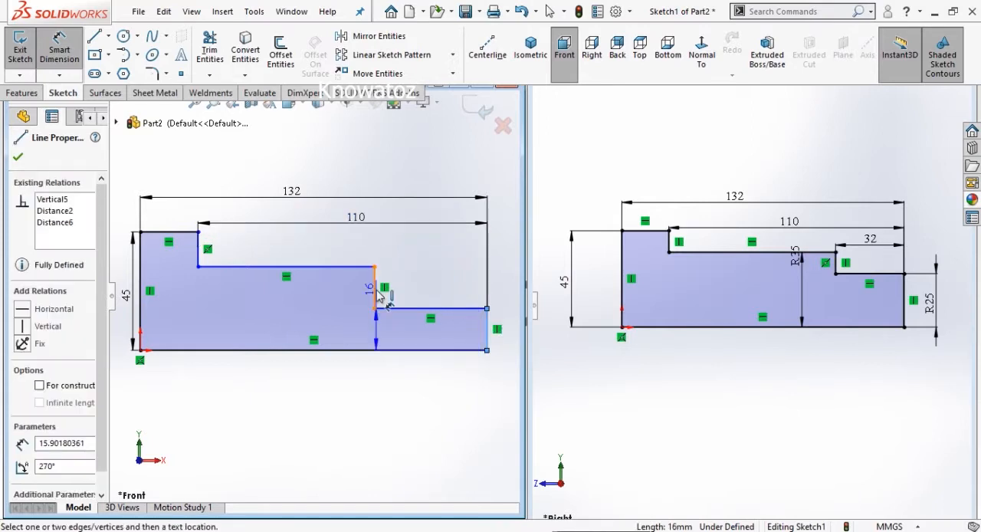
left_click(419, 257)
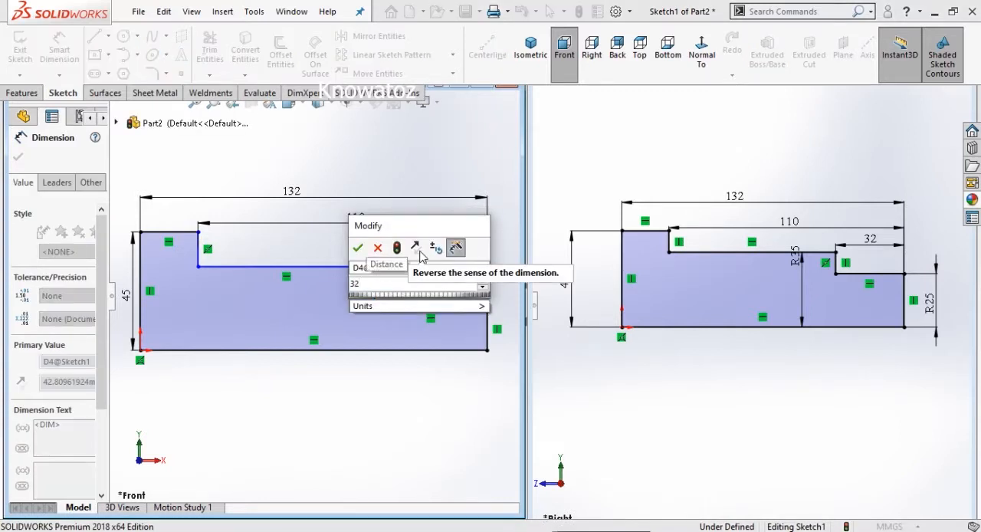
key("Return")
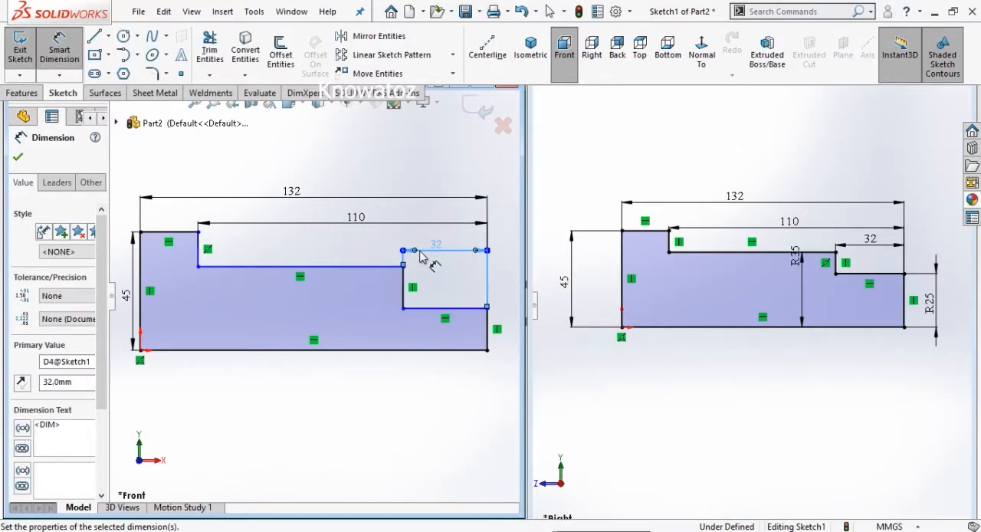
- Dimension the middle section's height from the bottom line as 35 mm
left_click(329, 268)
left_click(299, 350)
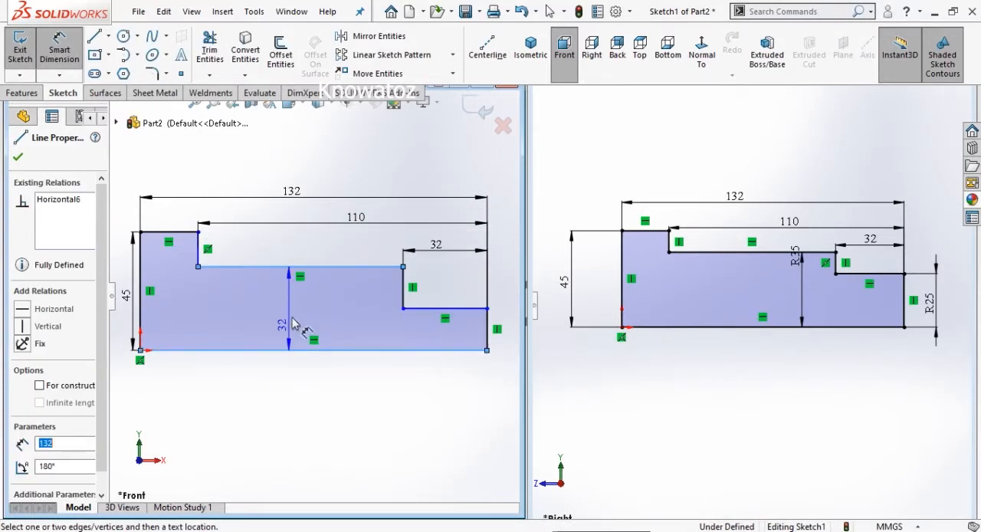
left_click(310, 257)
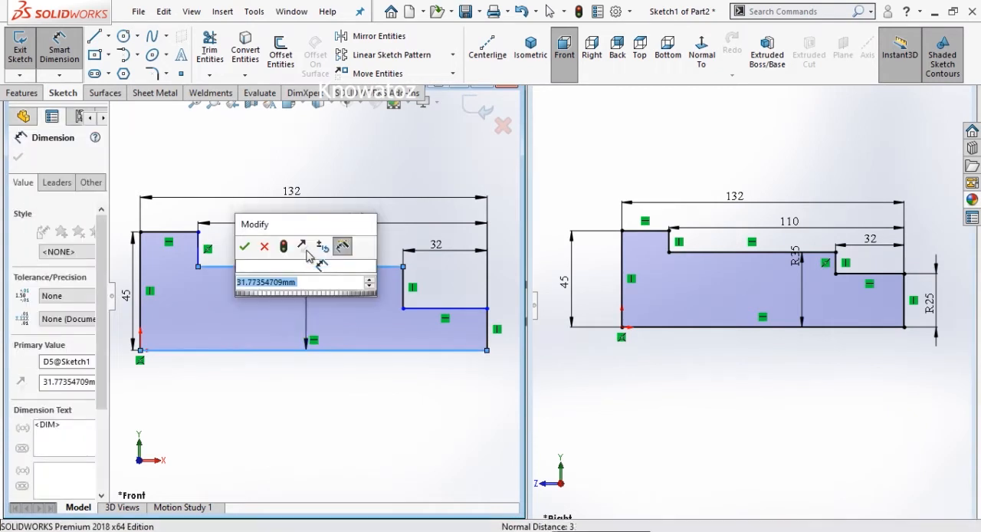
type("35")
key("Return")
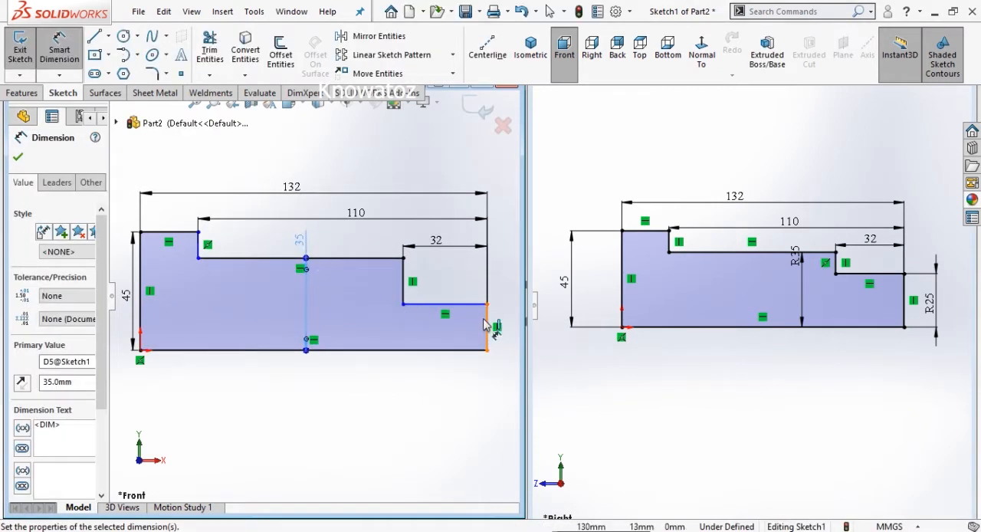
- Dimension the lowest step's height from the bottom line as 25 mm and move the 45 mm dimension farther away from the profile
left_click(463, 306)
left_click(467, 350)
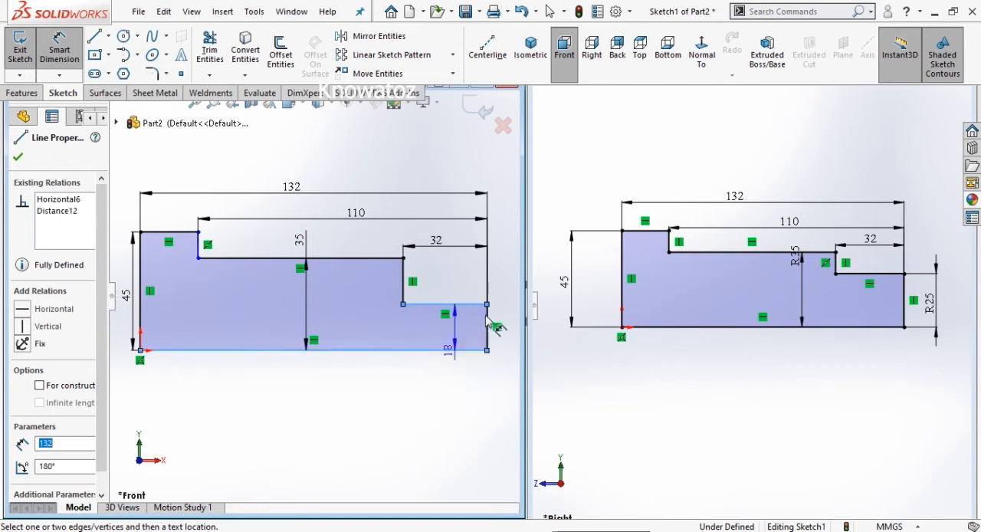
left_click(513, 337)
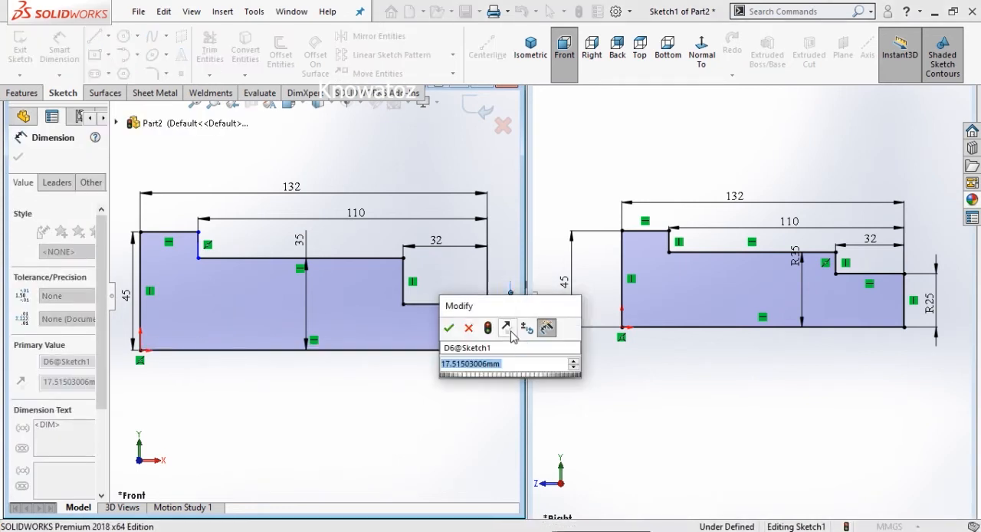
type("25")
key("Return")
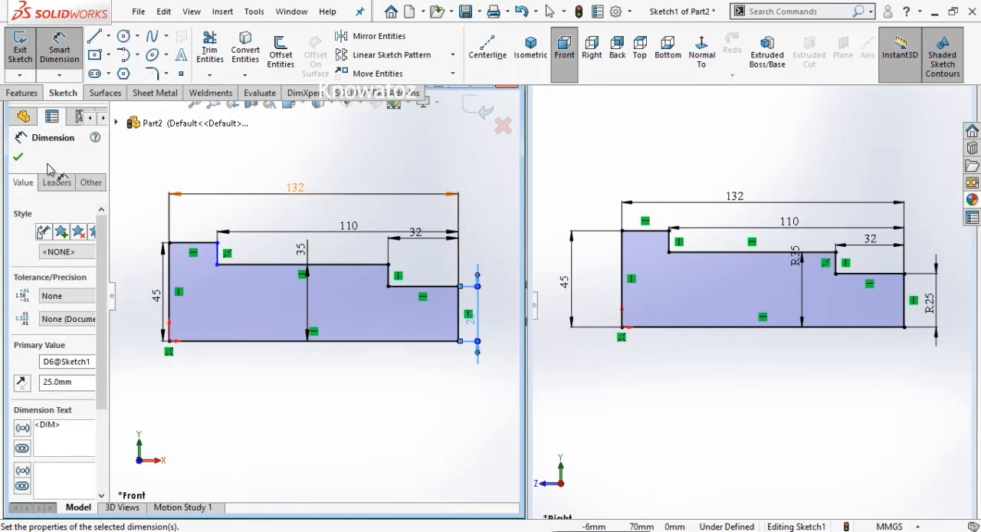
left_click(239, 167)
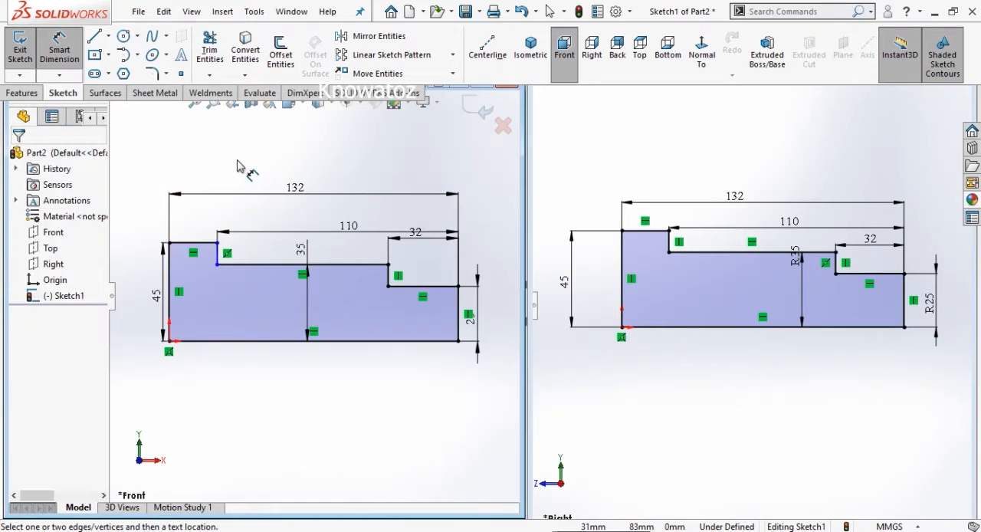
left_click_drag(153, 296, 139, 295)
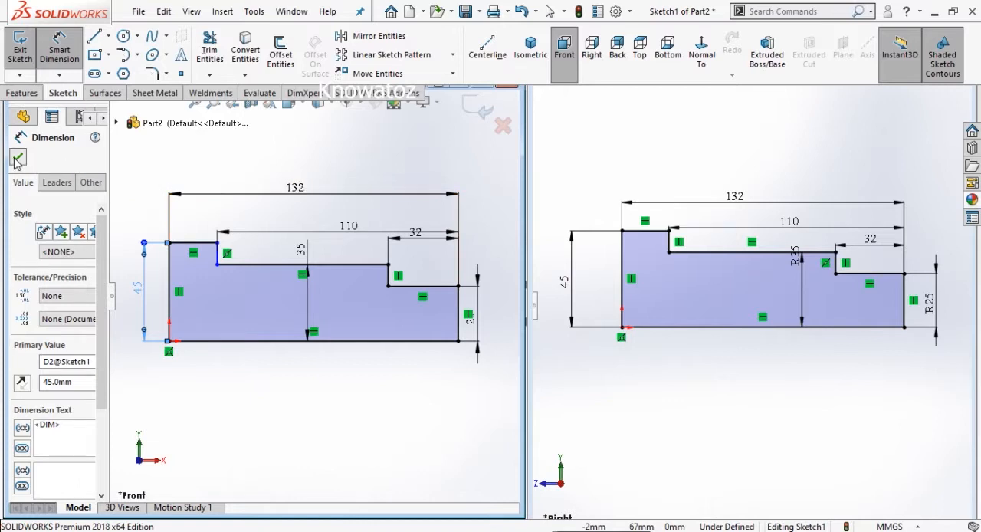
- Add a vertical relation to the short line of the first step to fully define the sketch
key("Escape")
left_click(218, 257)
key("Escape")
left_click(222, 255)
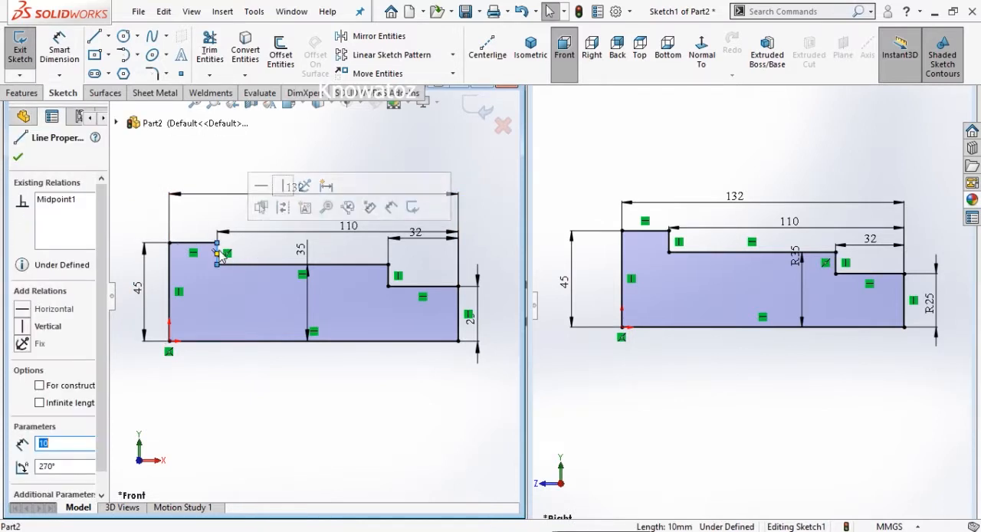
left_click(283, 186)
left_click(17, 157)
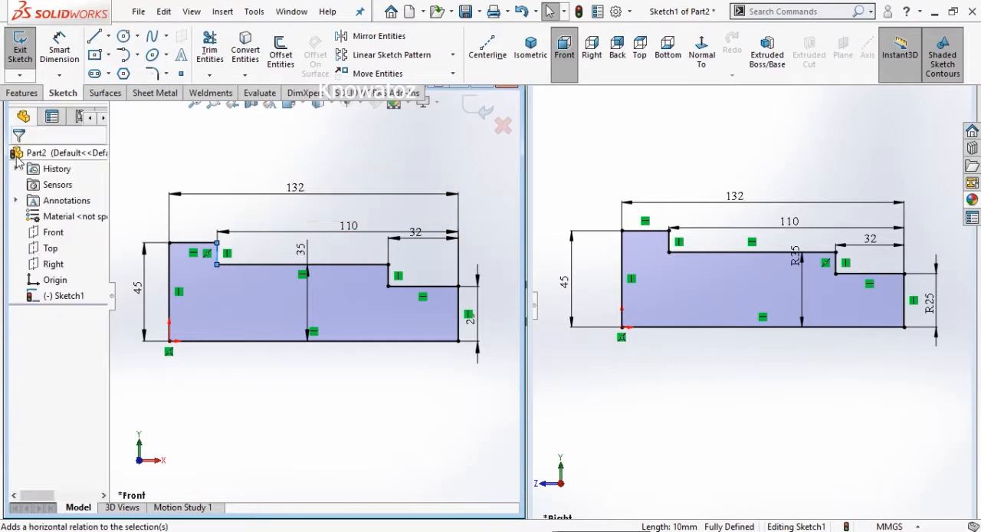
left_click(173, 154)
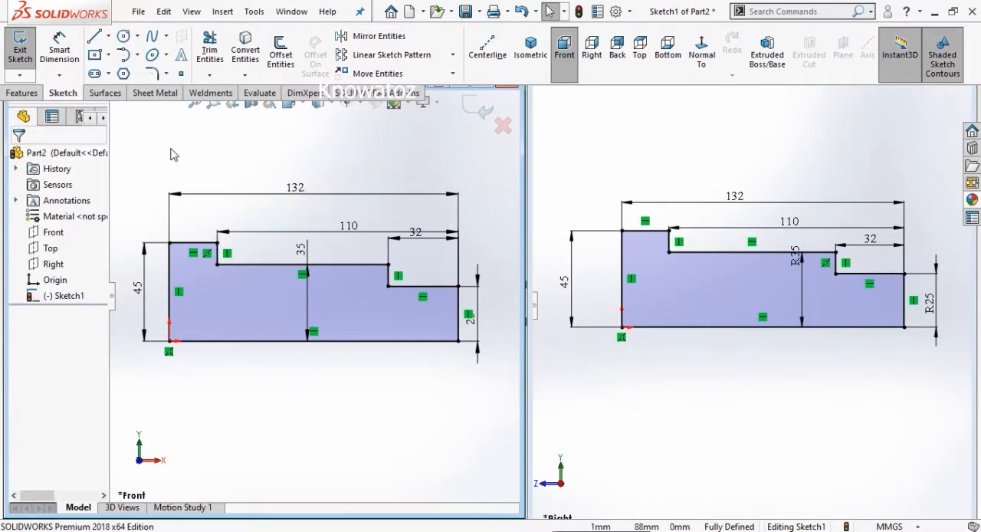
- Revolve the profile 360 degrees about its bottom line with Revolved Boss/Base
left_click(23, 93)
left_click(71, 49)
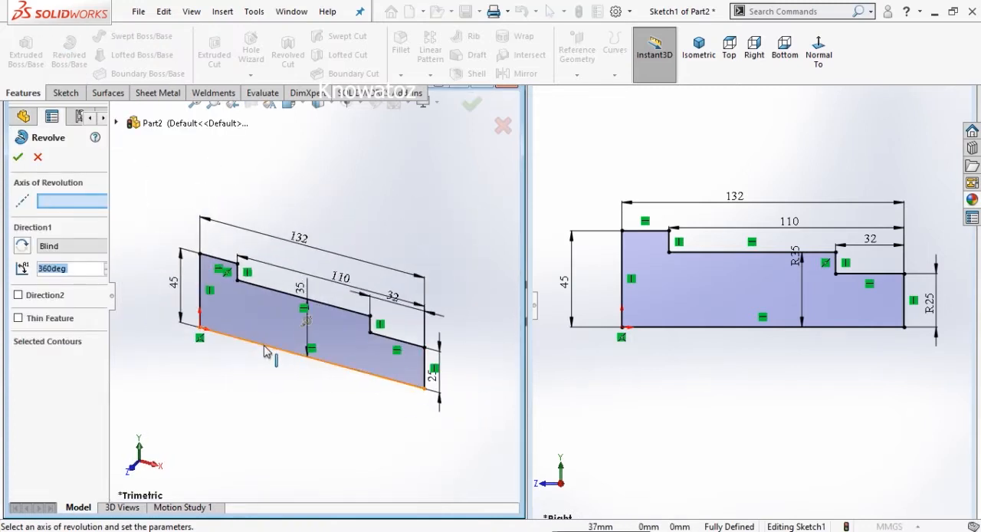
left_click(265, 351)
left_click(20, 158)
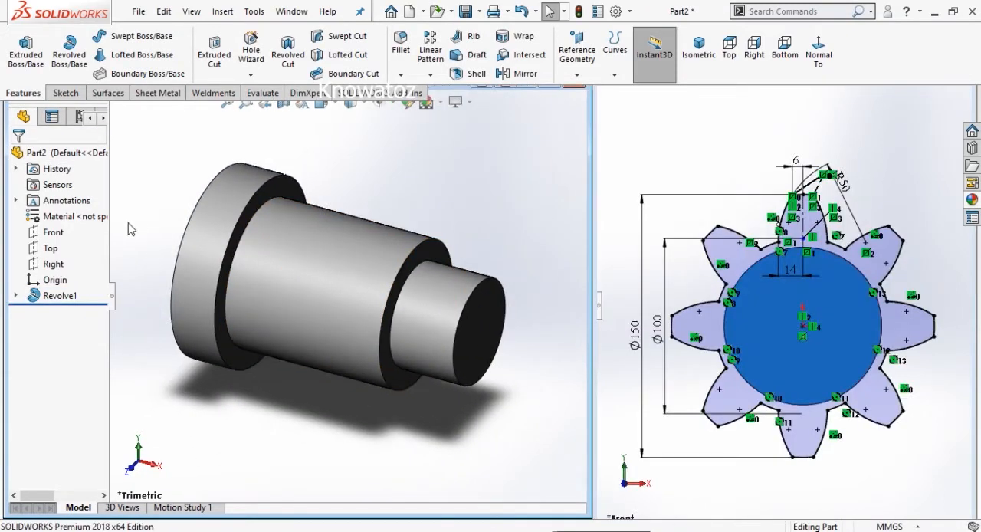
- Start a sketch on the shaft's largest end face and draw a circle about 50 mm in radius centred on the origin
middle_click_drag(159, 214, 262, 243)
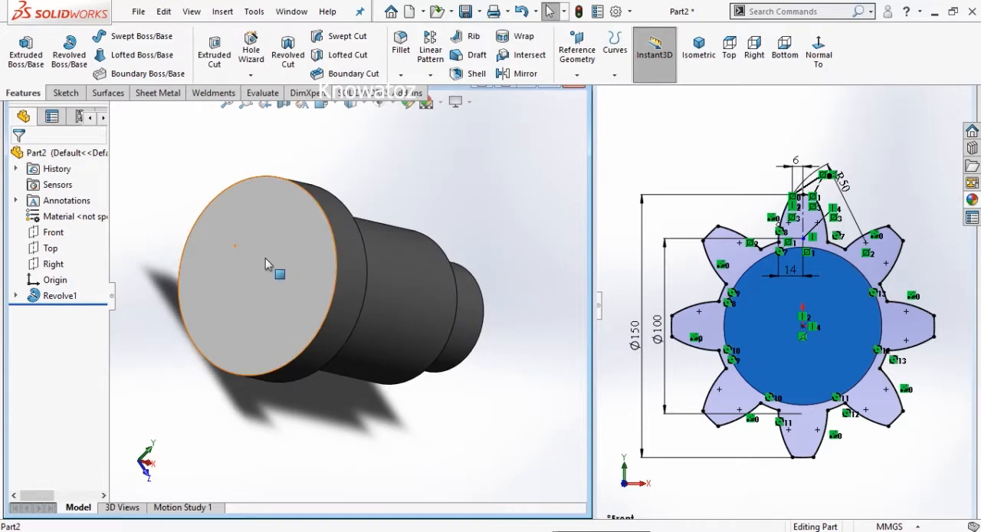
left_click(269, 261)
left_click(333, 216)
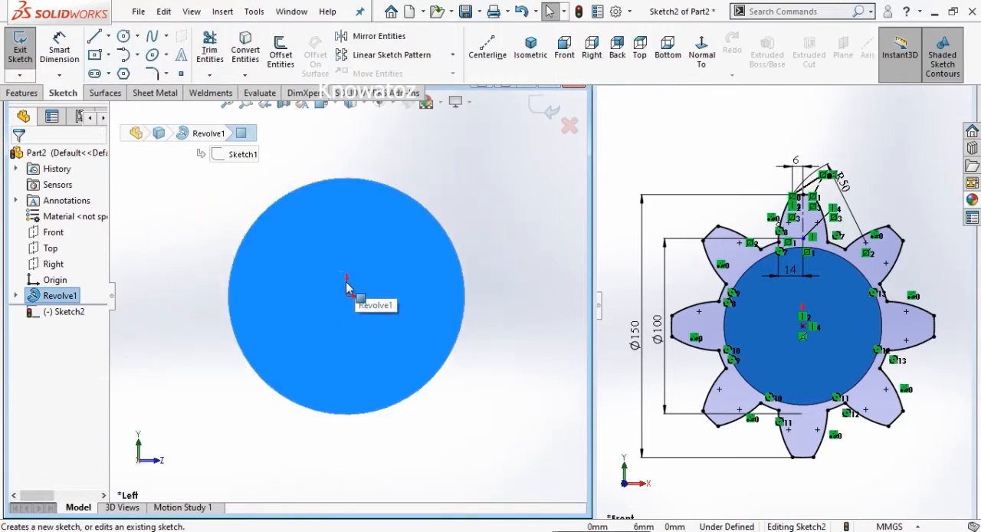
key("c")
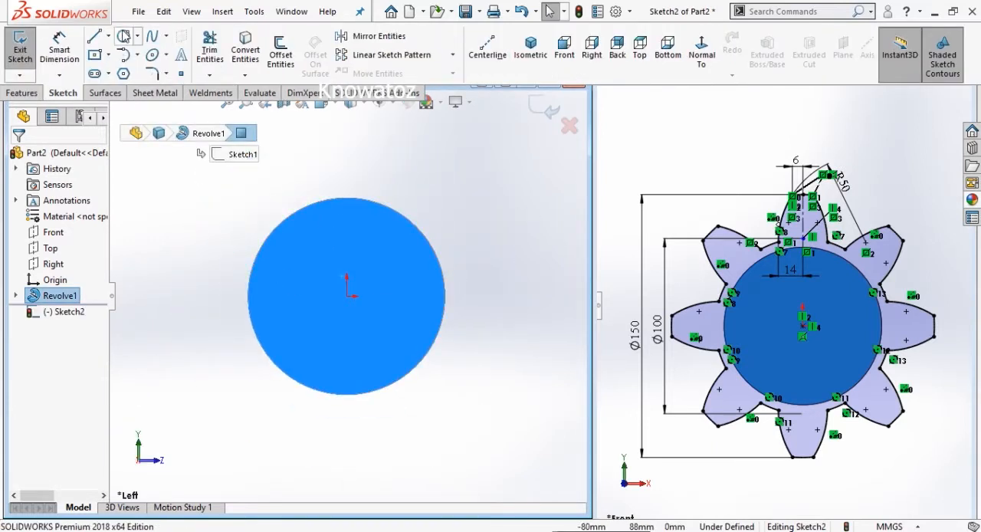
left_click(347, 295)
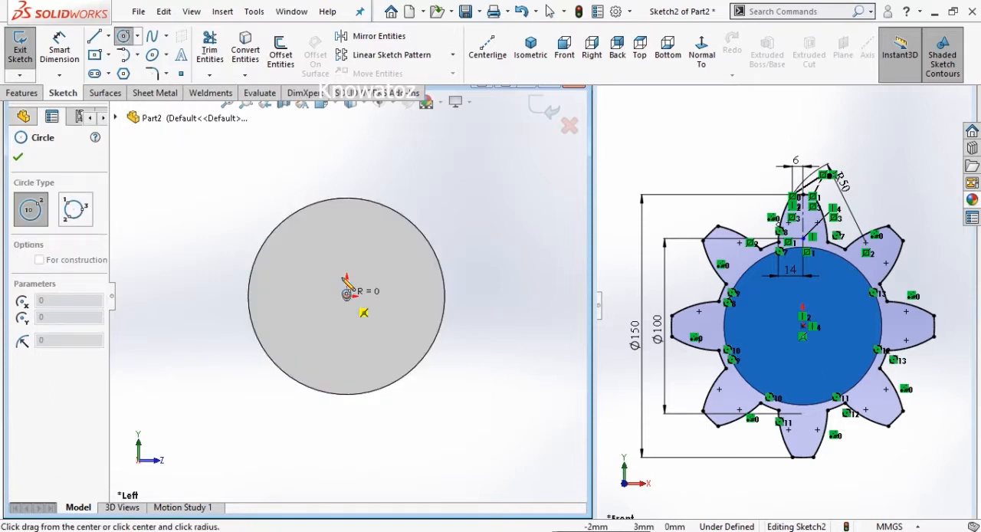
left_click(376, 192)
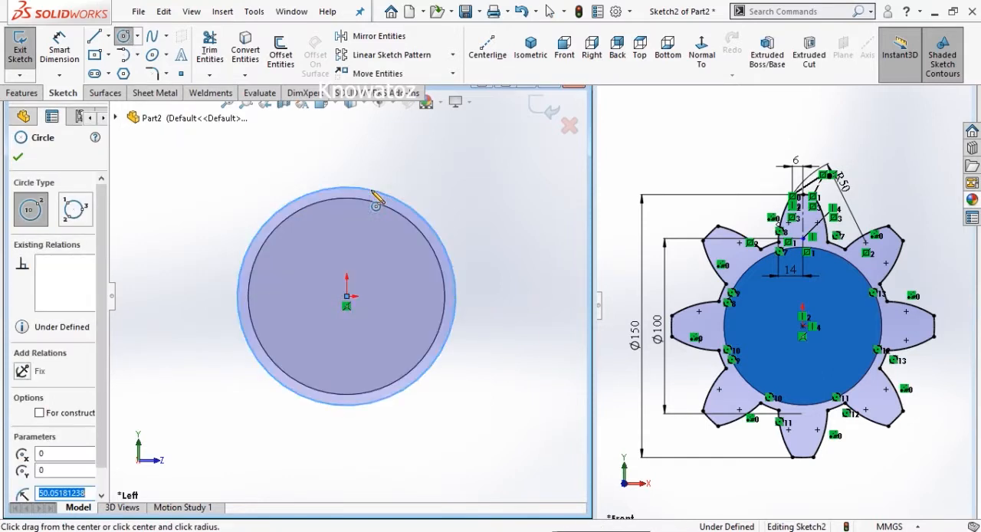
- Draw a second circle about 70 mm in radius centred on the origin and a vertical centerline joining the two circles' top points
left_click(347, 295)
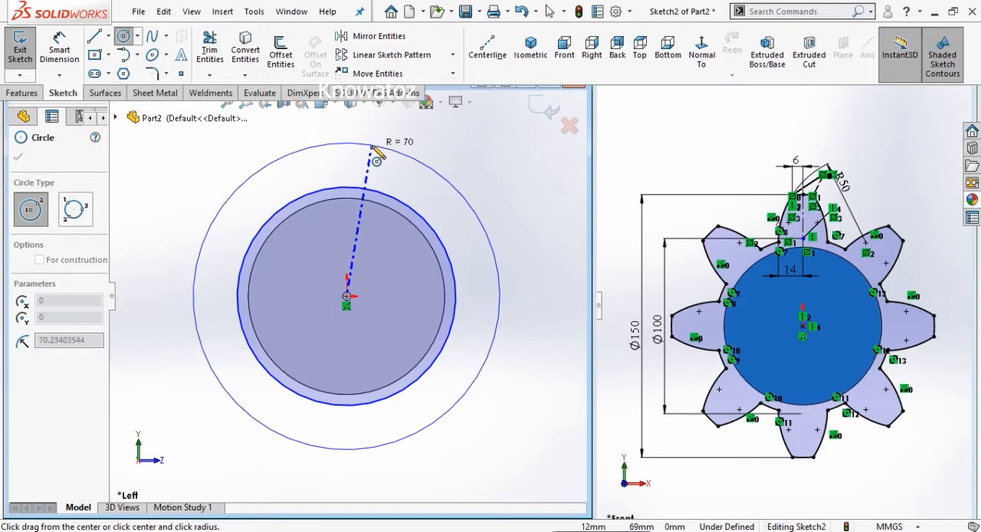
left_click(374, 148)
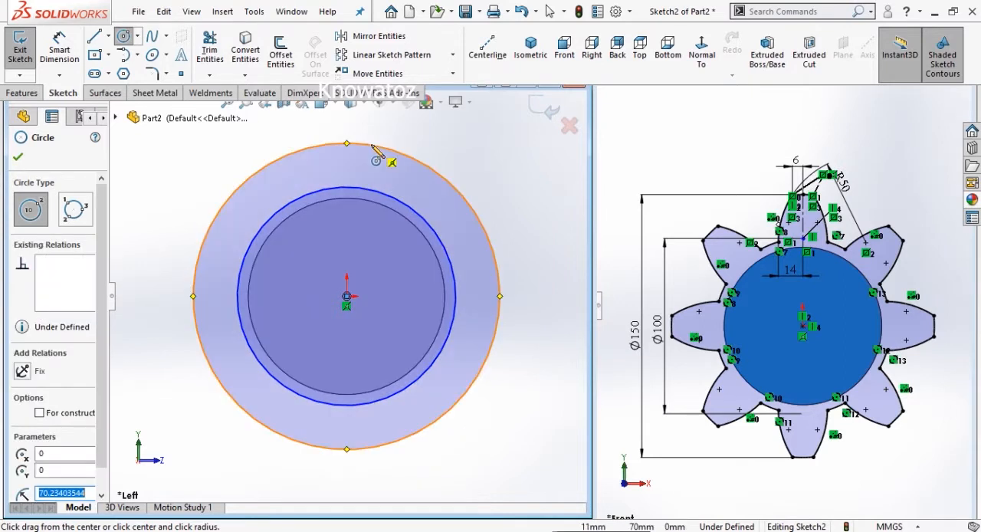
left_click(108, 36)
left_click(123, 72)
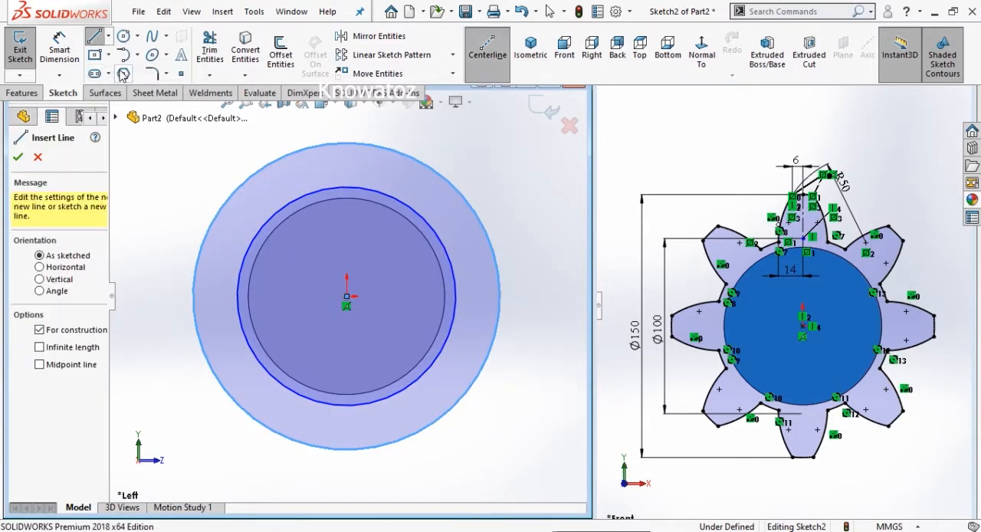
left_click(346, 144)
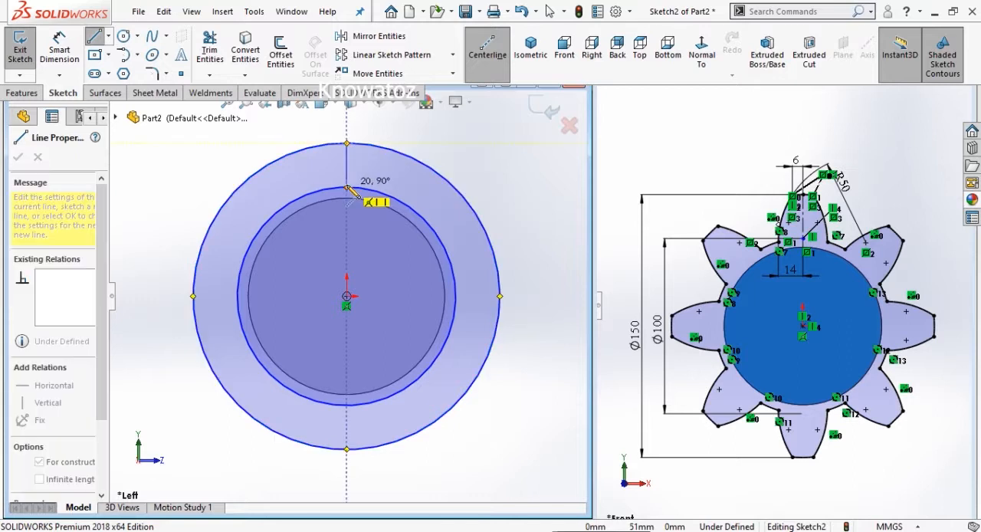
left_click(346, 186)
right_click(348, 188)
left_click(355, 197)
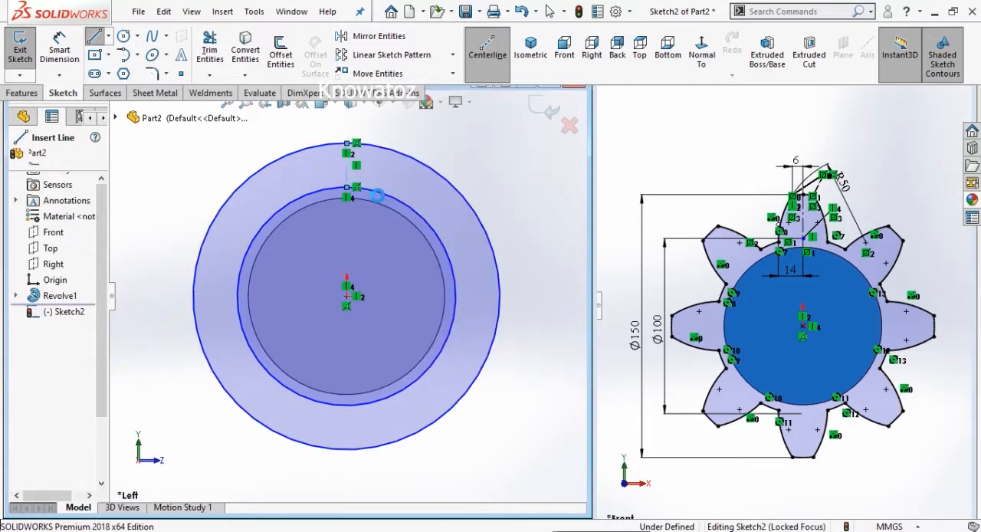
- Dimension the inner sketch circle's diameter as 100 mm
left_click(65, 49)
left_click(243, 264)
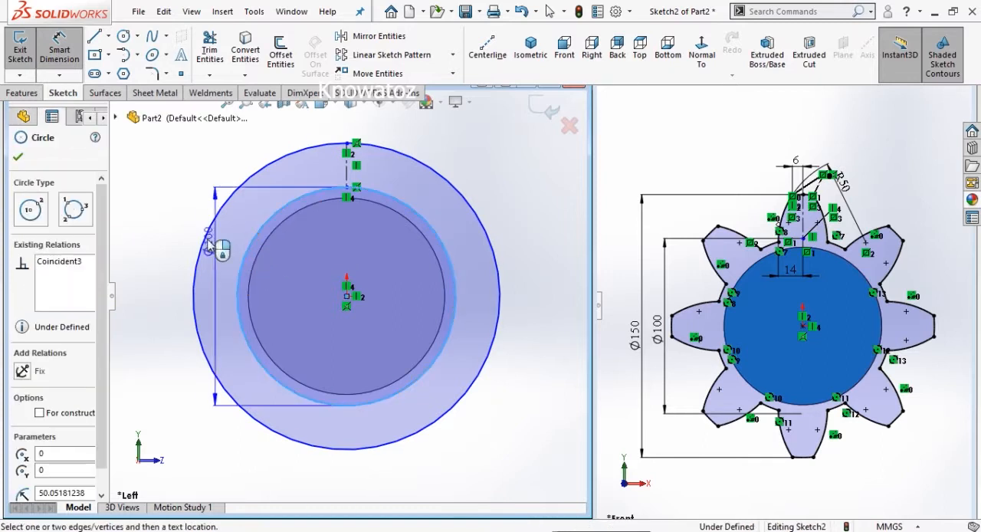
left_click(168, 280)
type("100")
key("Return")
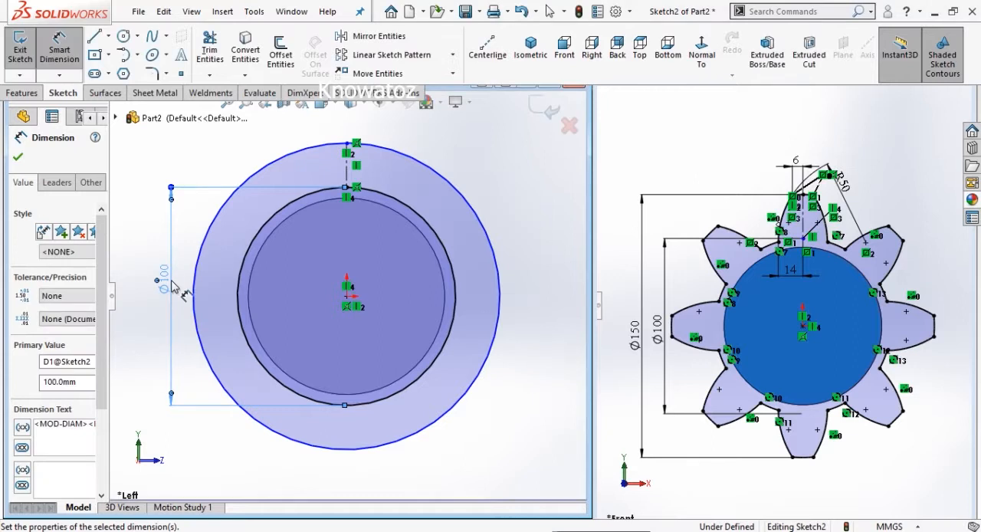
- Dimension the outer sketch circle's diameter as 150 mm
scroll(268, 286, "up", 1)
left_click(275, 190)
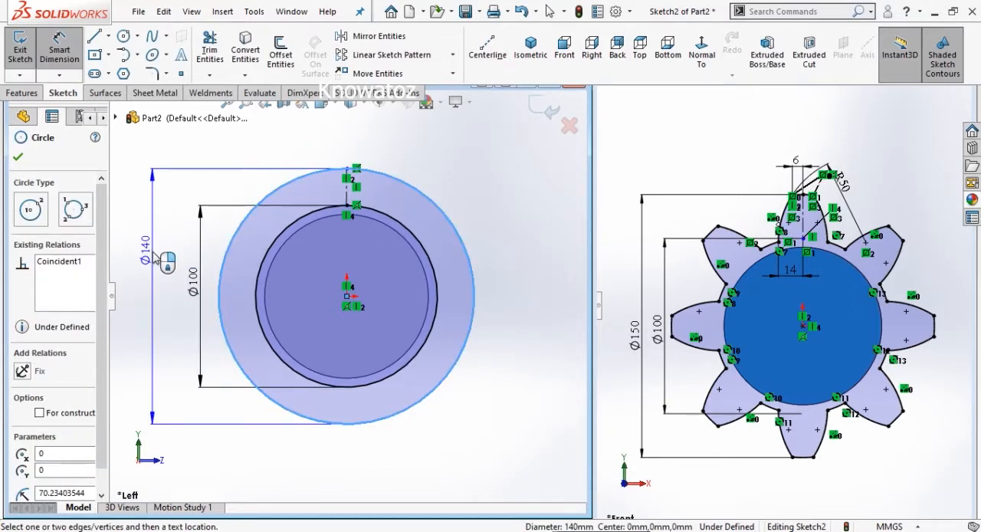
left_click(157, 305)
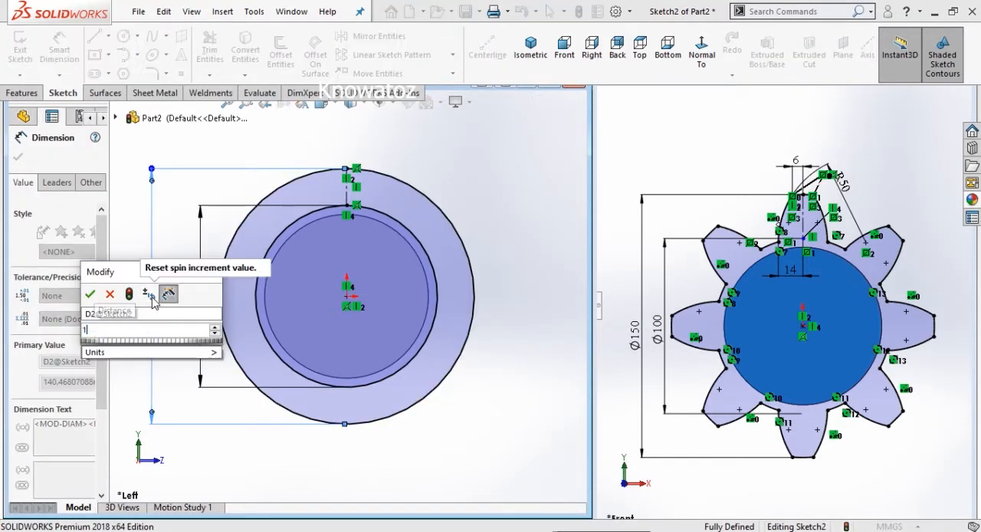
key("Return")
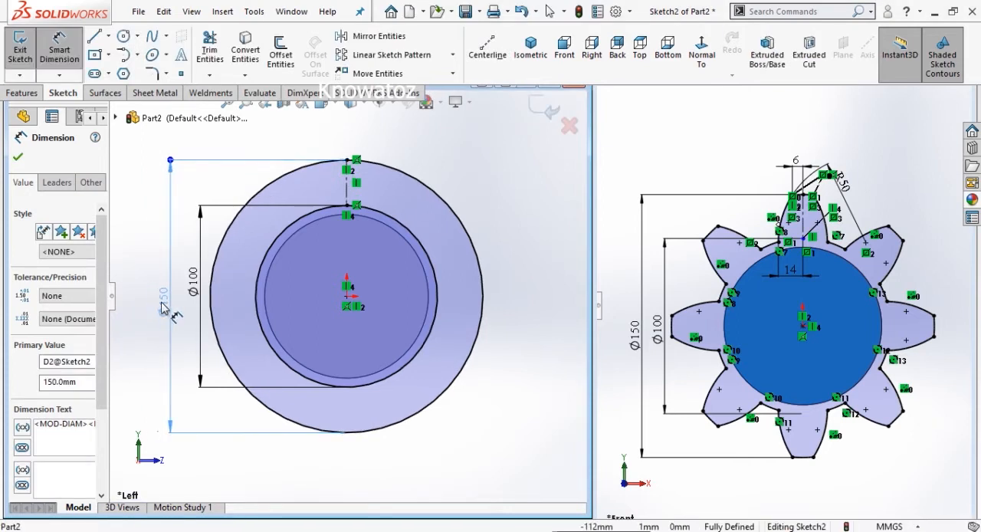
left_click(465, 169)
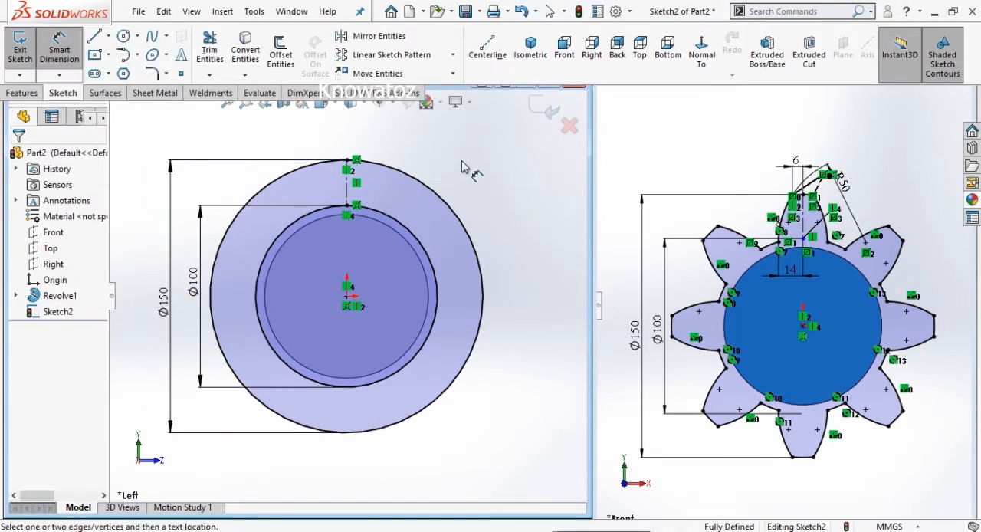
- Sketch a 3 Point Arc about 46 mm in radius from the outer to the inner circle, left of the centerline and bulging outward
left_click(137, 55)
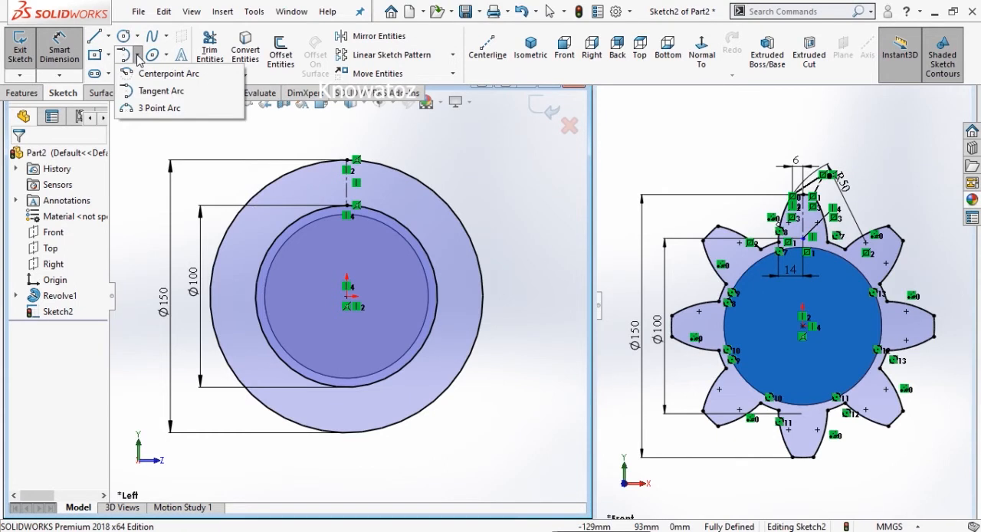
left_click(153, 108)
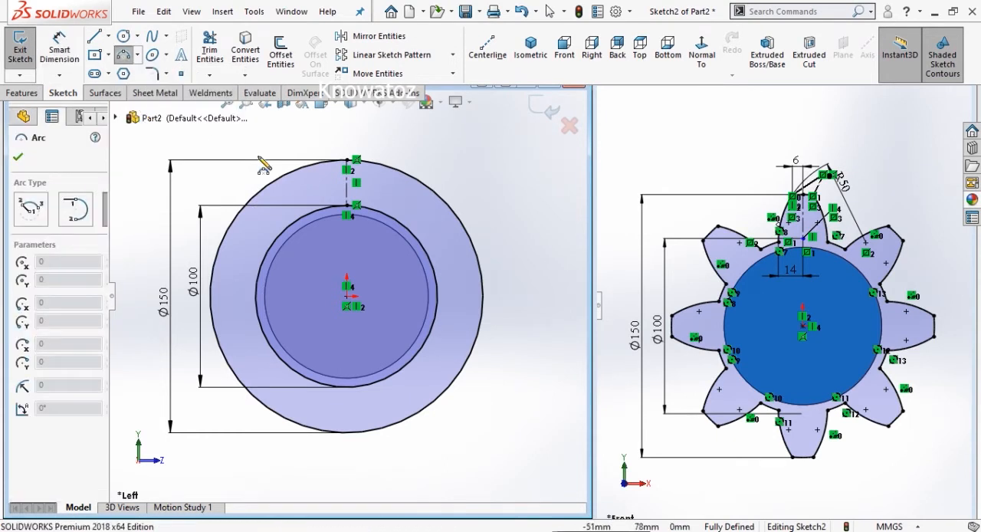
scroll(325, 195, "down", 2)
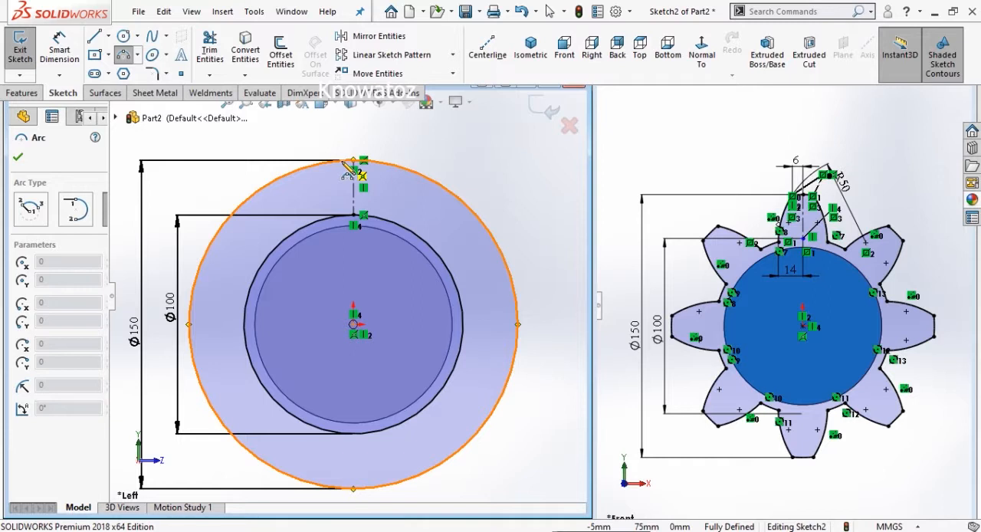
left_click(351, 162)
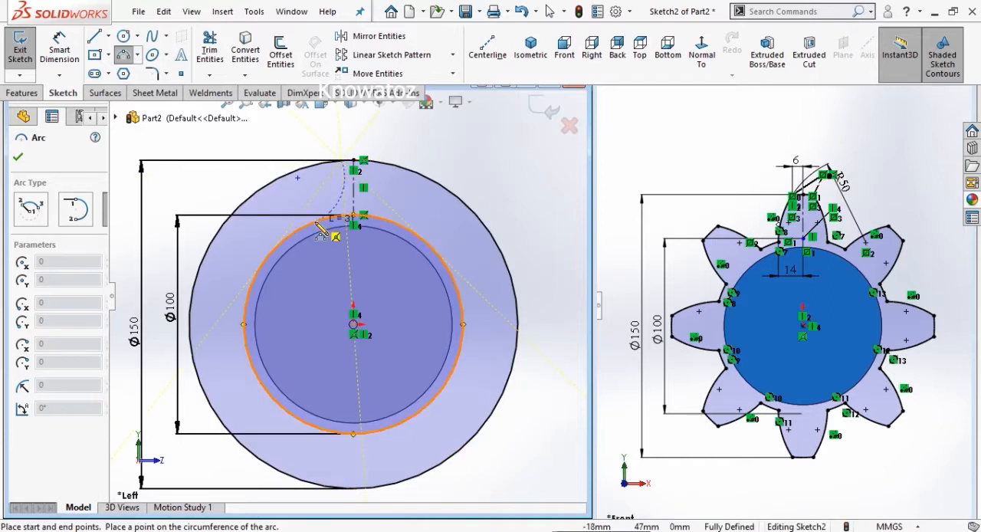
left_click(351, 217)
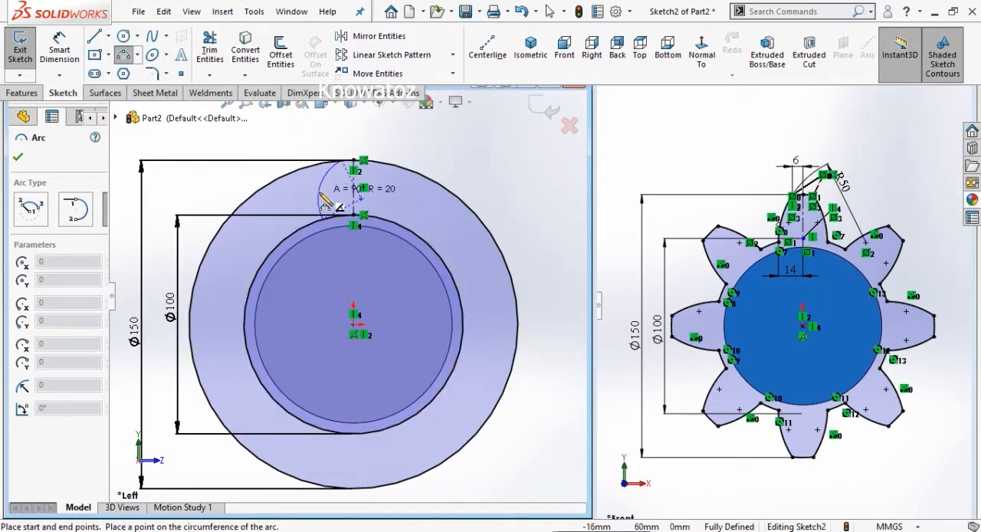
left_click(334, 196)
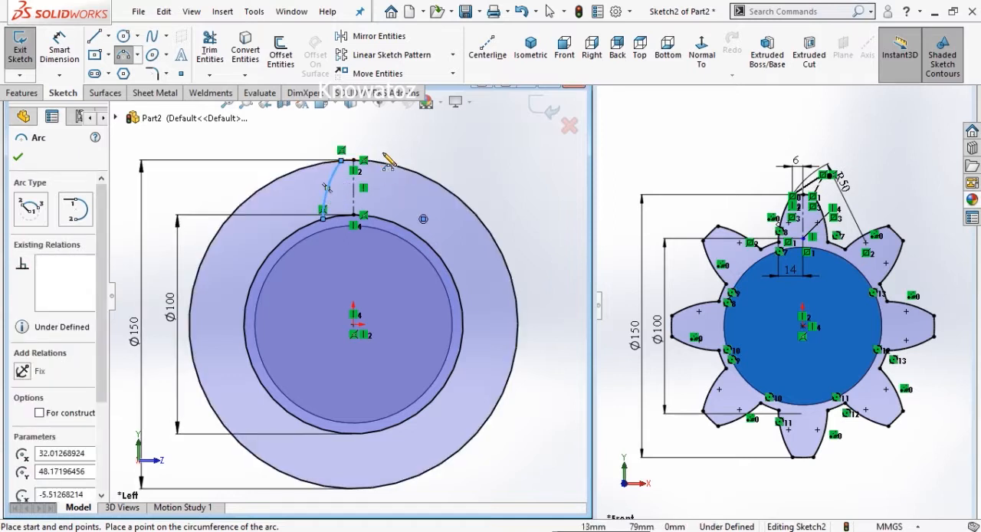
- Dimension the tooth flank arc's radius as 50 mm
scroll(383, 163, "down", 2)
left_click(66, 48)
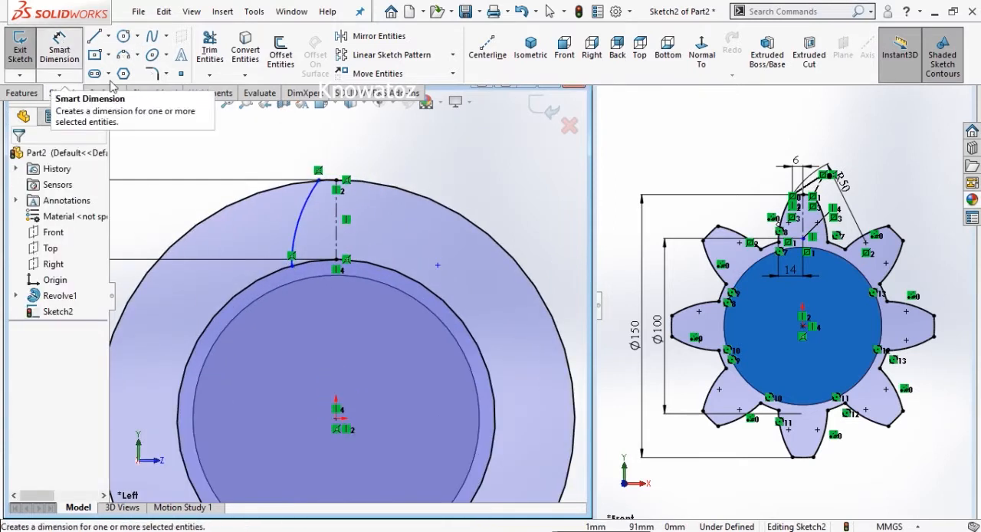
left_click(301, 224)
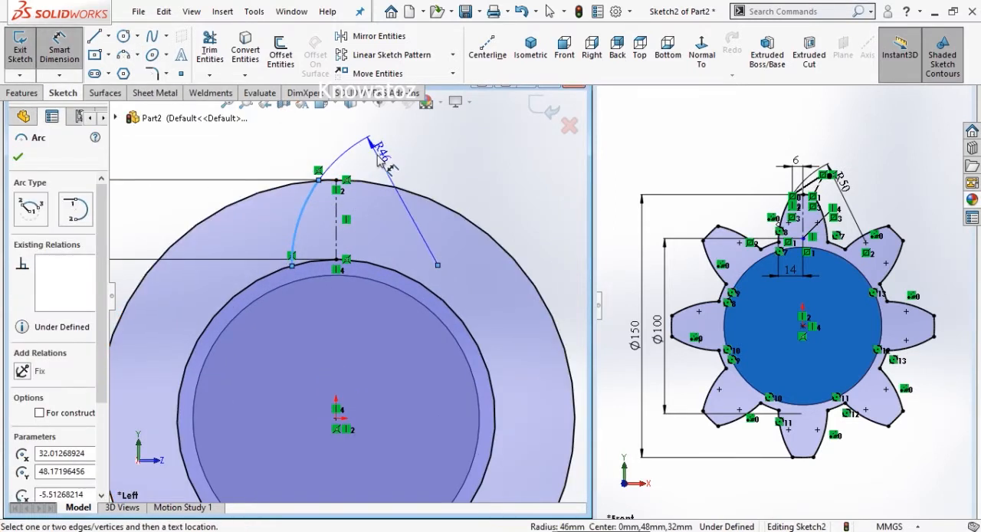
left_click(386, 170)
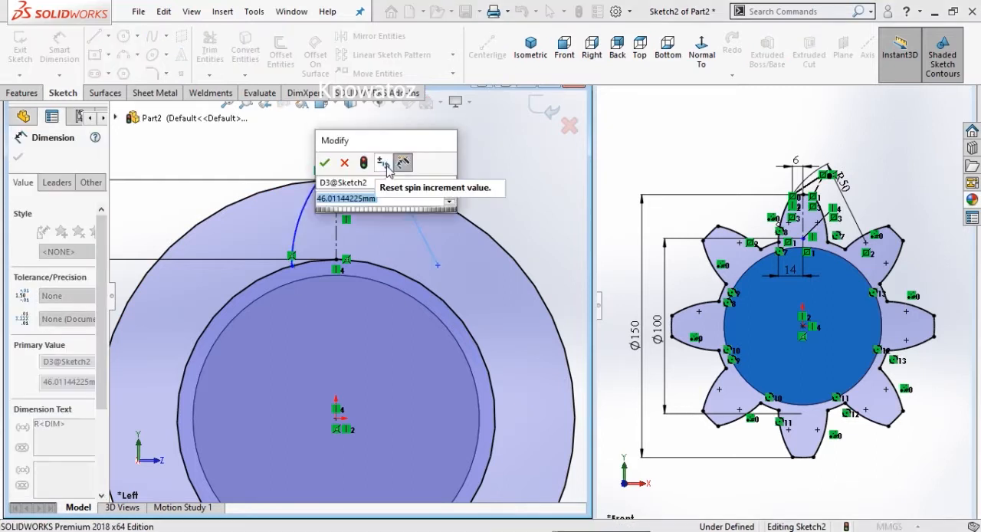
type("50")
key("Return")
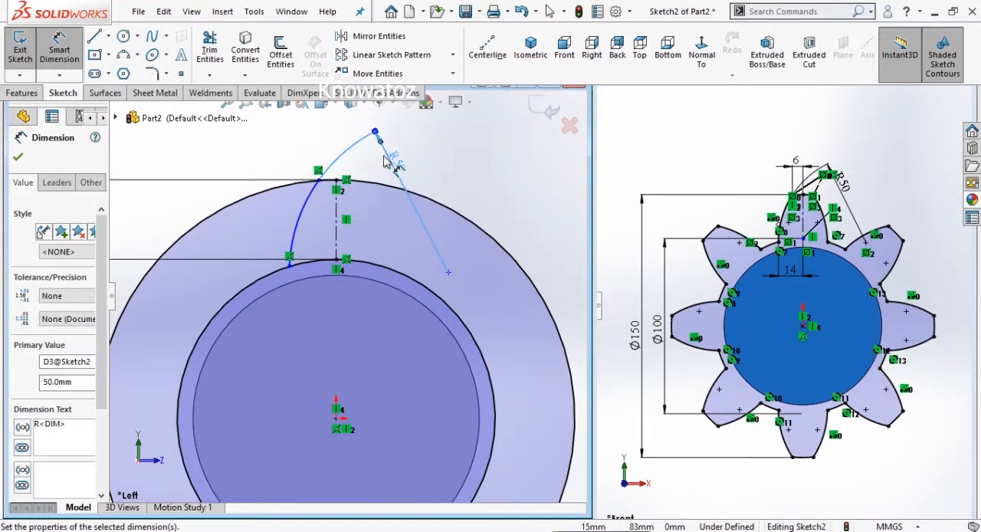
- Dimension the horizontal distance between the arc's upper endpoint and the centerline's top point as 6 mm
left_click(337, 183)
left_click(319, 180)
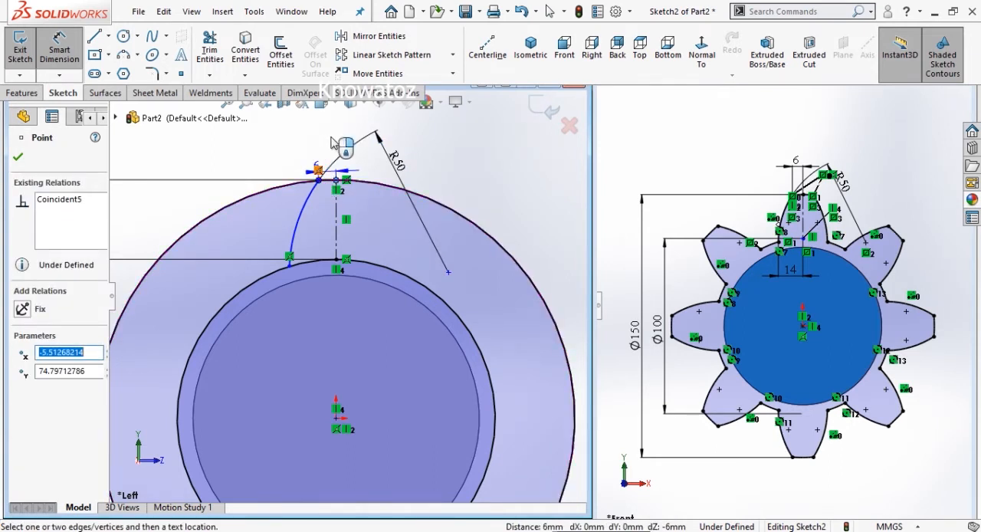
left_click(331, 148)
type("6")
key("Return")
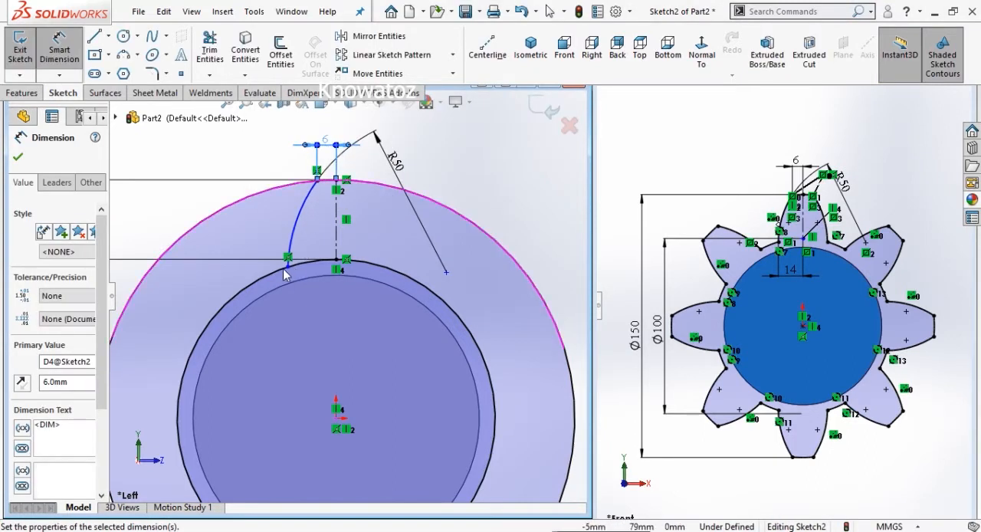
- Dimension the horizontal distance between the arc's lower endpoint and the centerline's bottom point as 14 mm
left_click(289, 268)
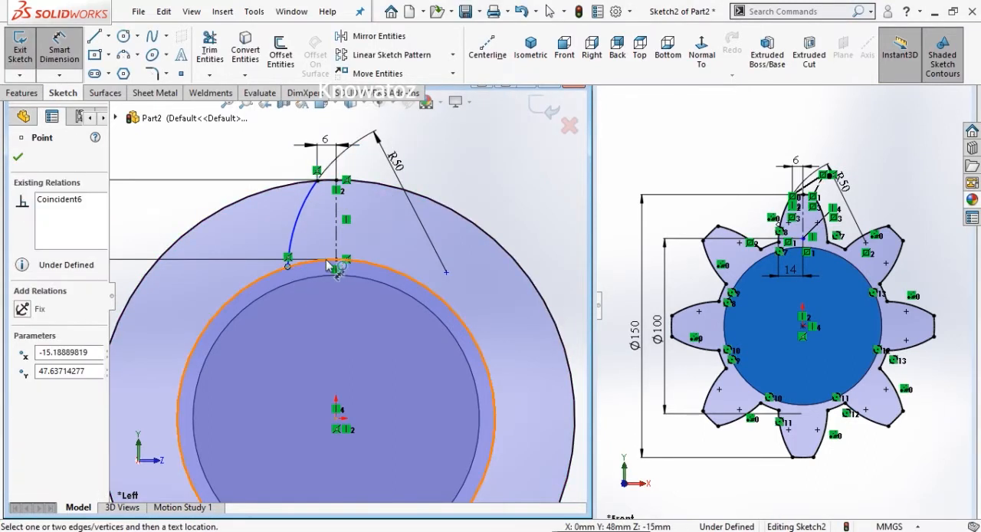
left_click(340, 262)
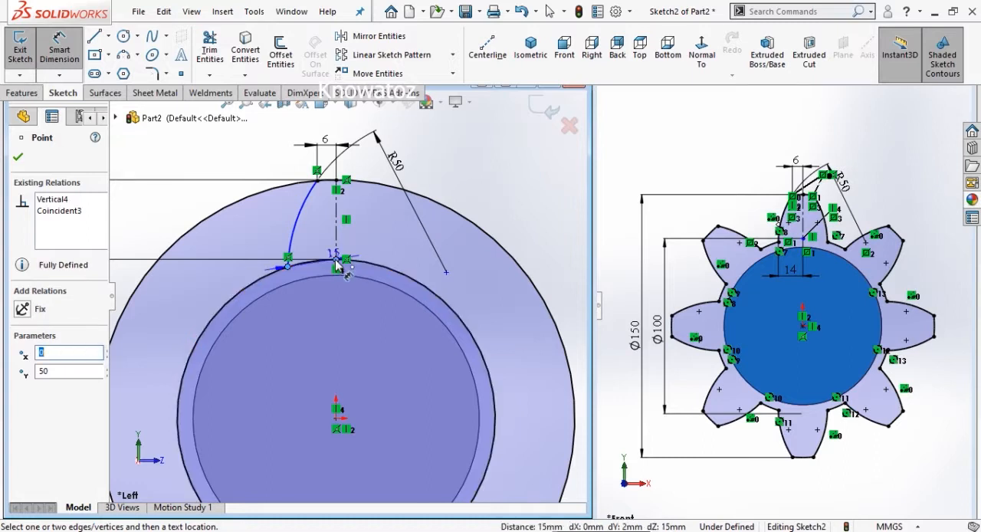
left_click(323, 305)
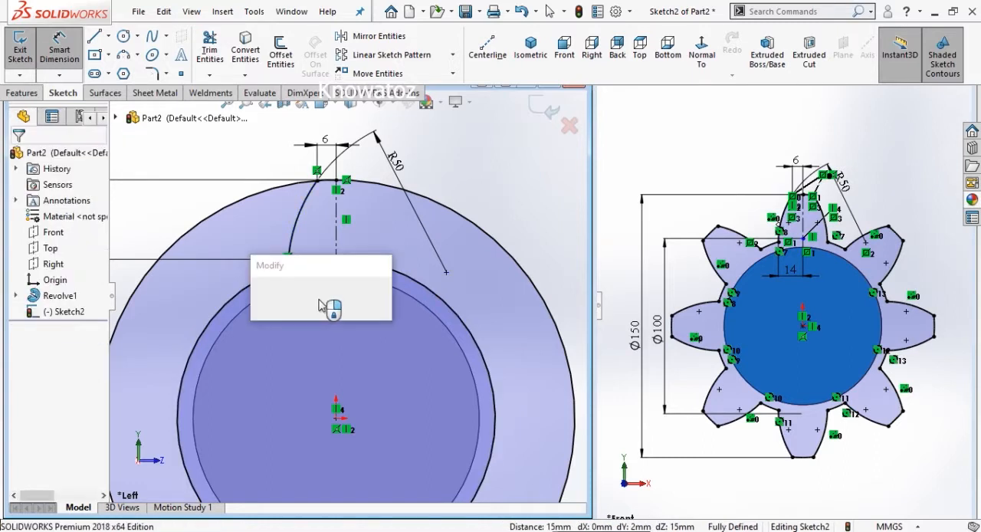
type("14")
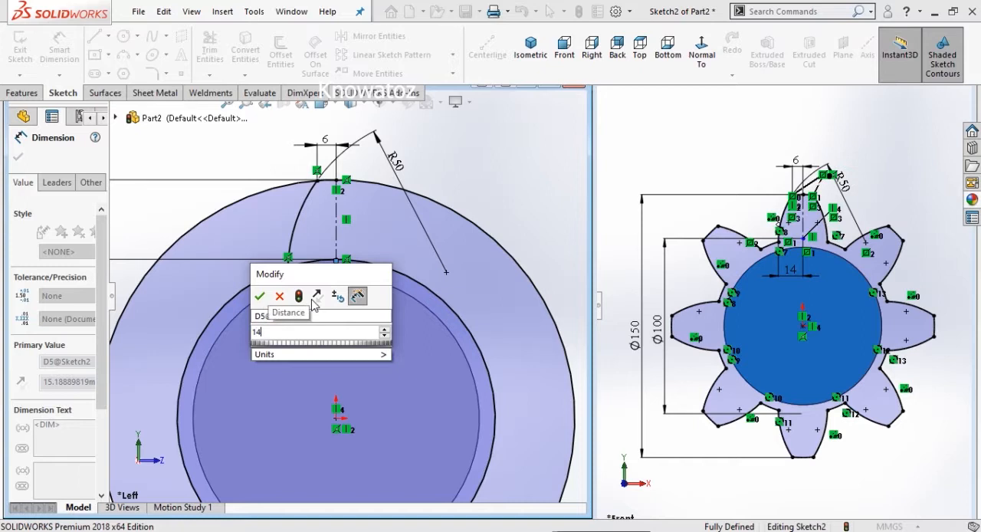
key("Return")
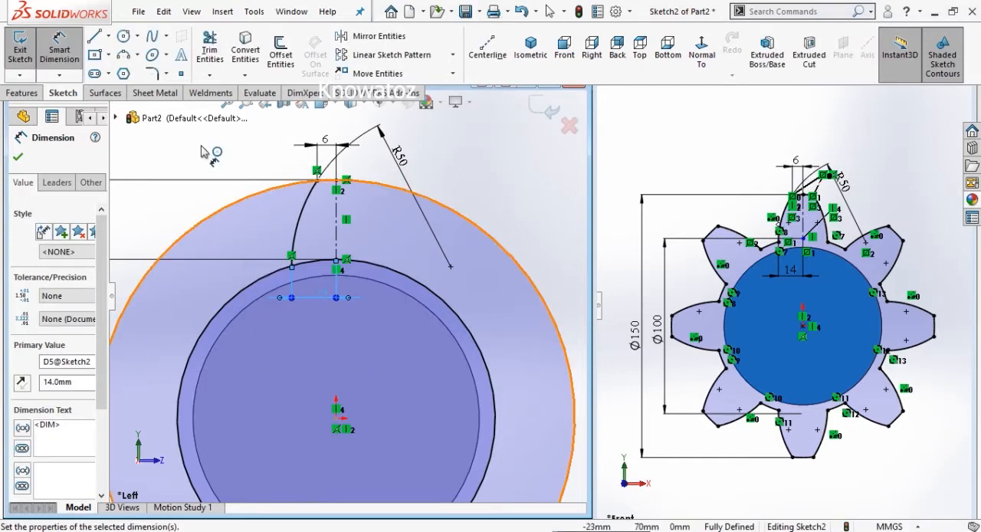
key("Escape")
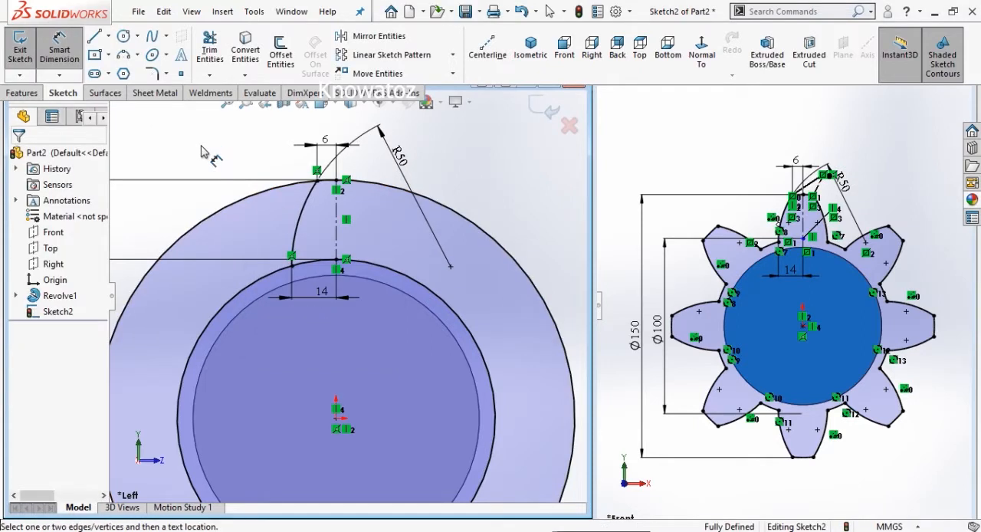
- Mirror the tooth flank arc about the vertical centerline, keeping the original
left_click(370, 38)
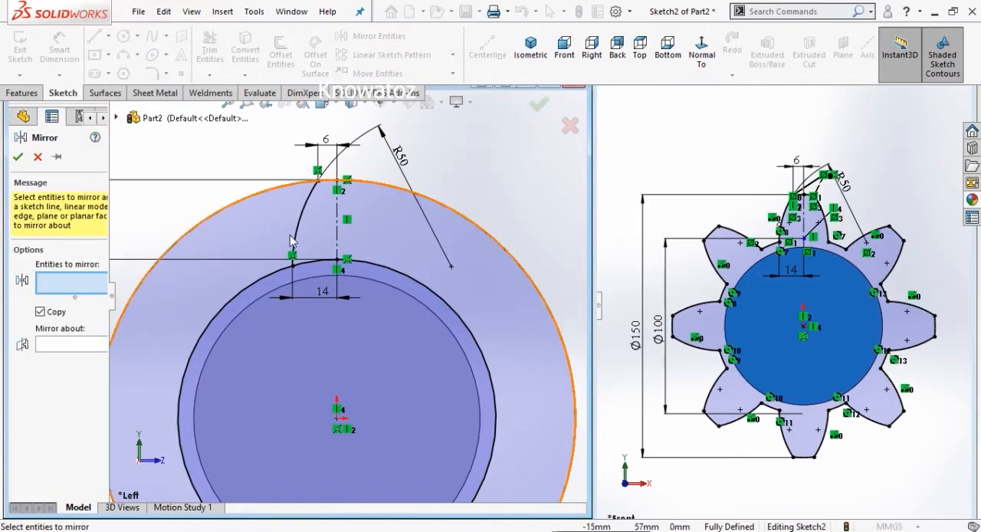
left_click(305, 212)
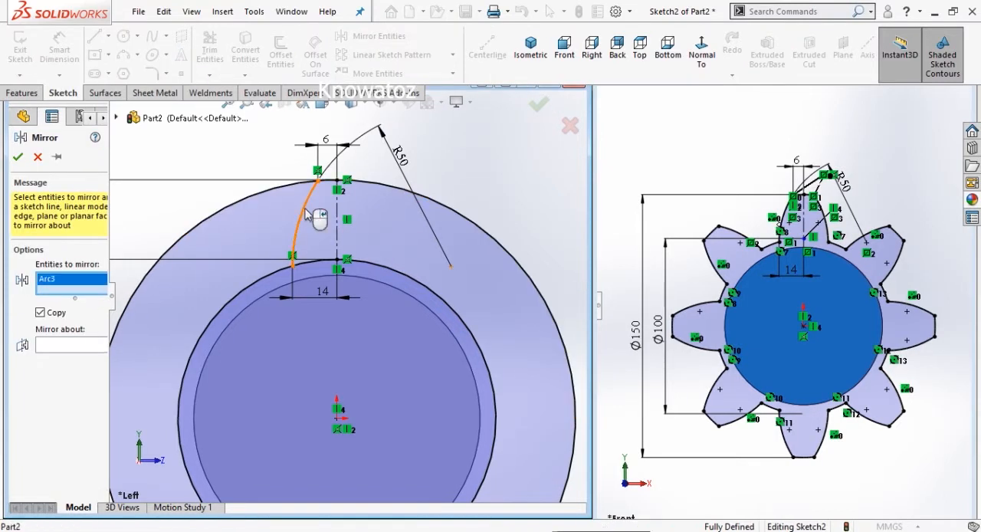
left_click(52, 347)
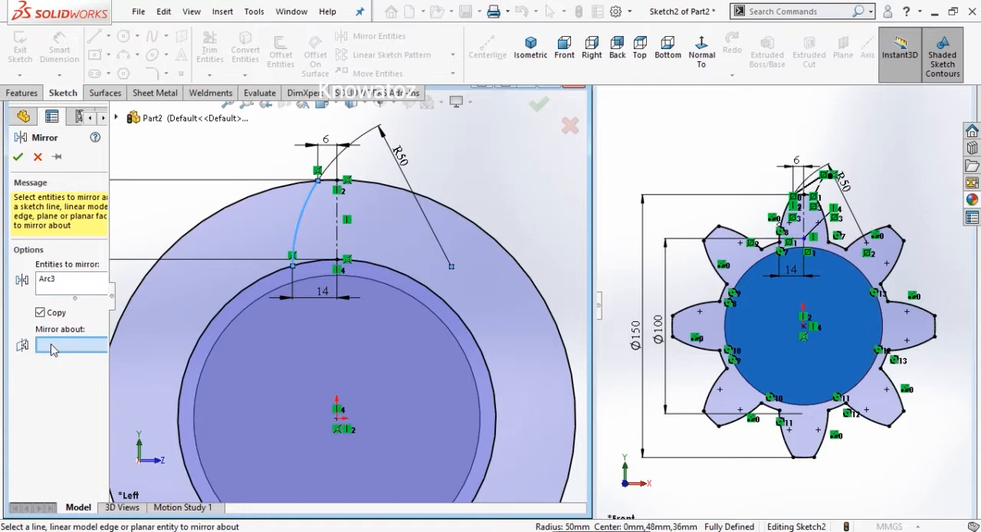
left_click(338, 233)
left_click(19, 157)
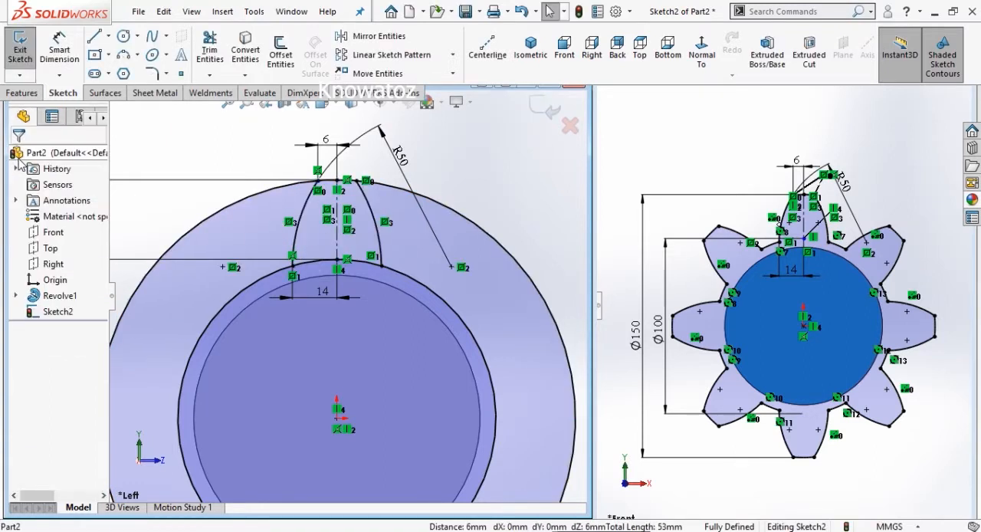
scroll(244, 151, "up", 1)
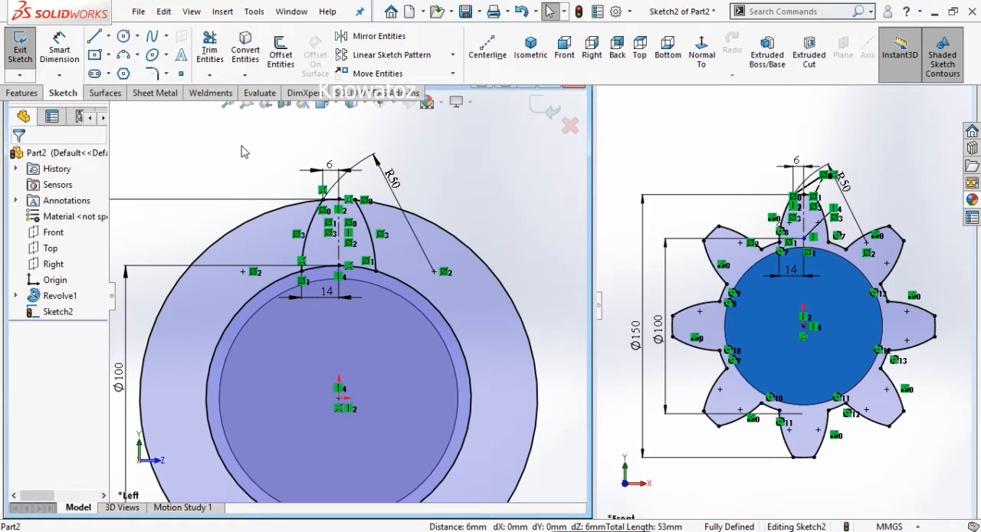
scroll(243, 151, "up", 1)
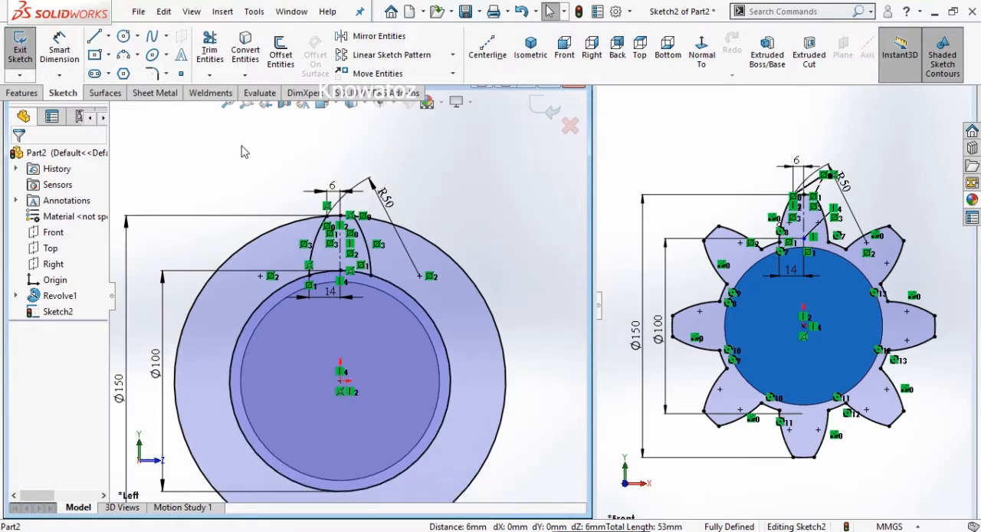
- Trim away the 150 mm circle outside the tooth, keeping only the tip arc between the two flanks
left_click(210, 47)
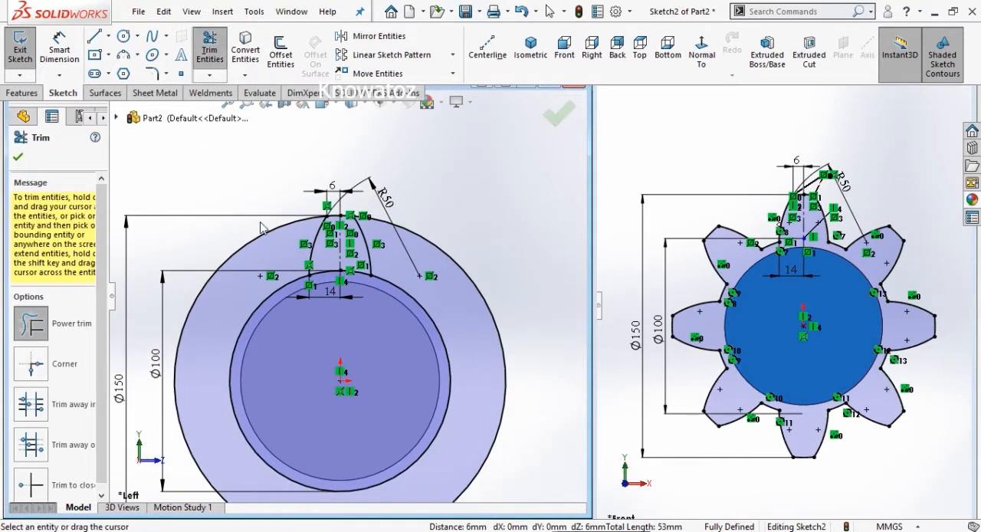
left_click_drag(265, 245, 276, 249)
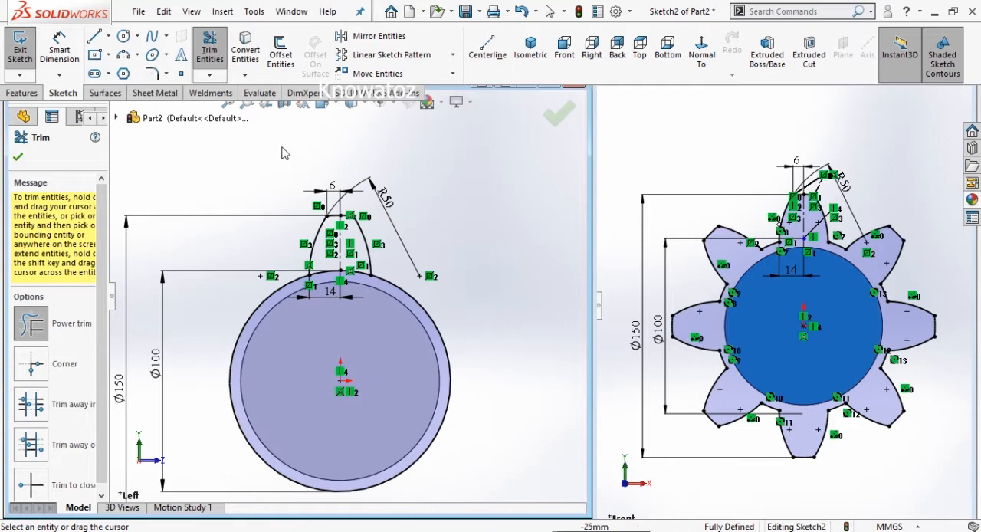
scroll(261, 140, "down", 1)
- Set up a circular sketch pattern centred on the origin with 8 equally spaced instances over 360 degrees
left_click(452, 55)
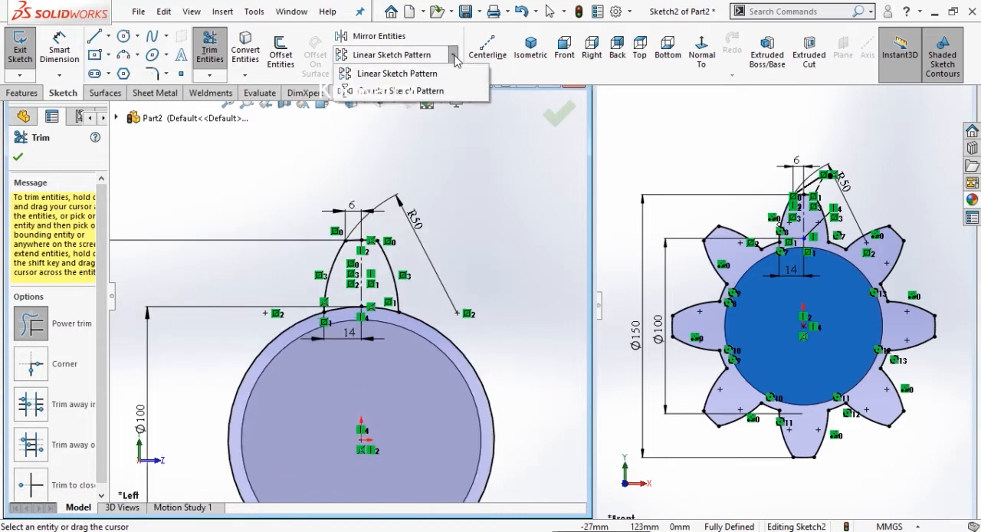
left_click(380, 91)
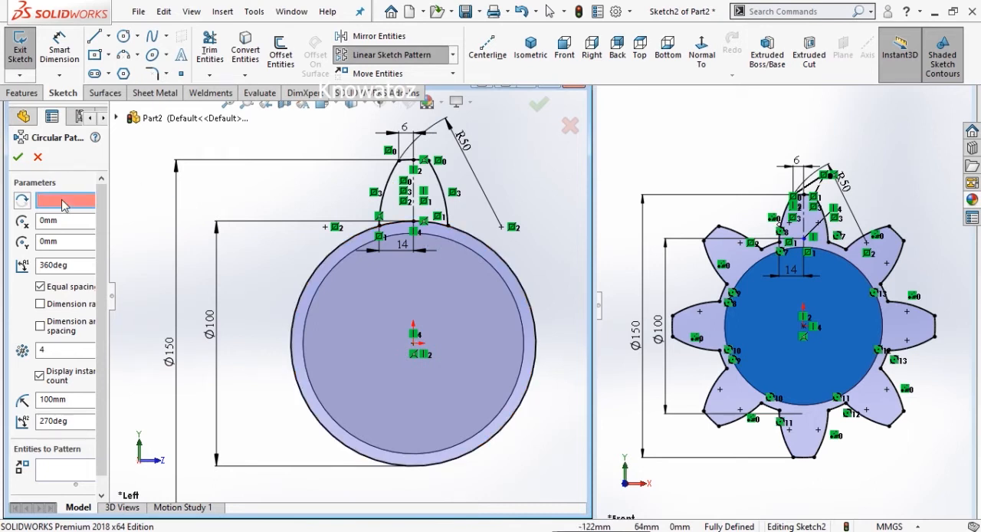
left_click(413, 345)
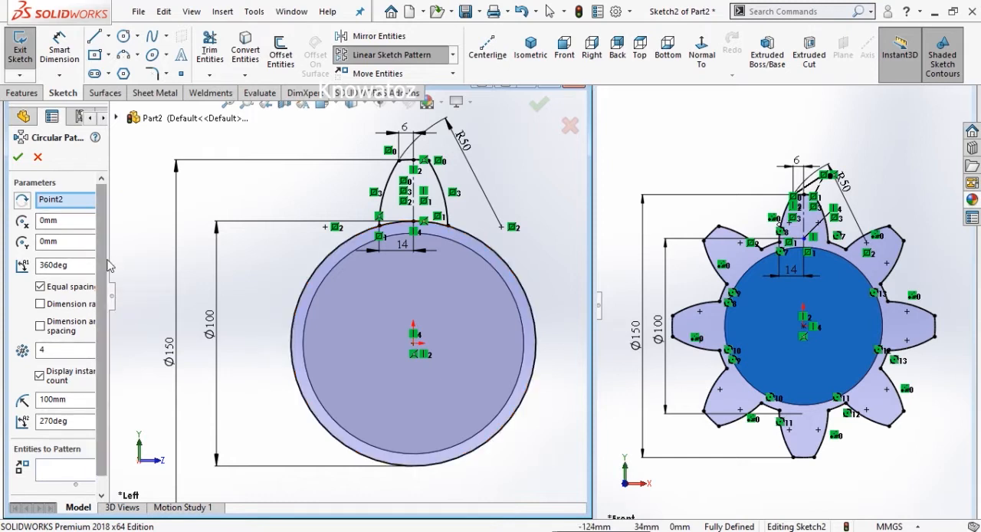
left_click_drag(108, 265, 142, 285)
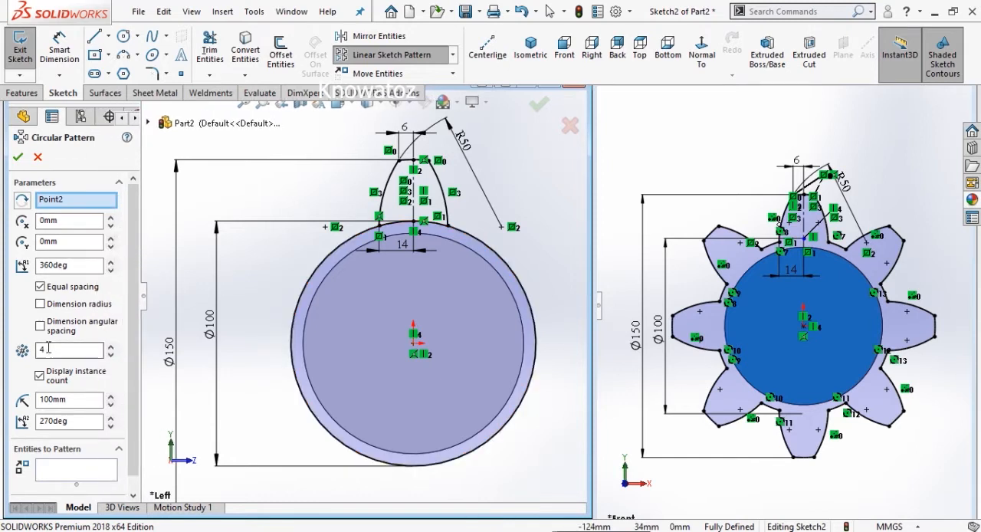
left_click_drag(48, 348, 34, 352)
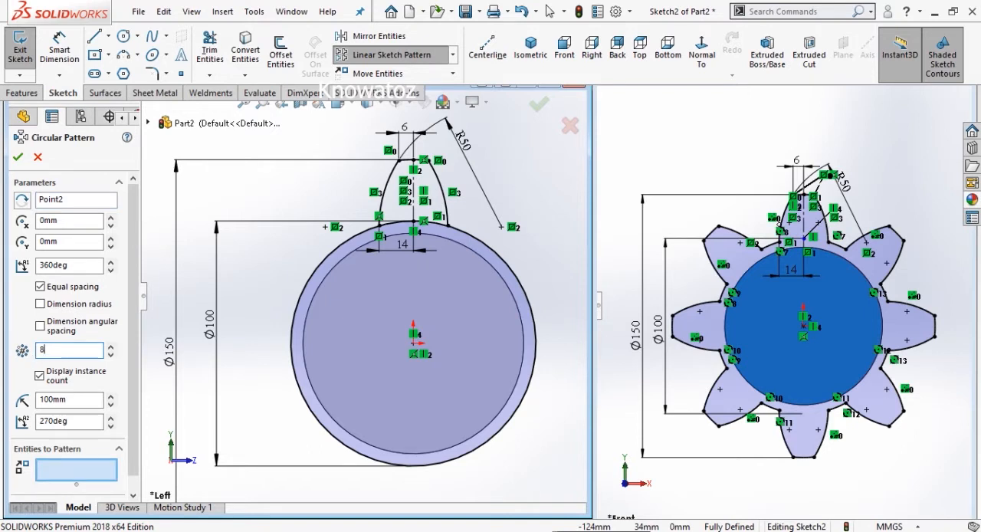
- Pattern the tooth's two flank arcs and its tip arc around the circle
left_click(59, 475)
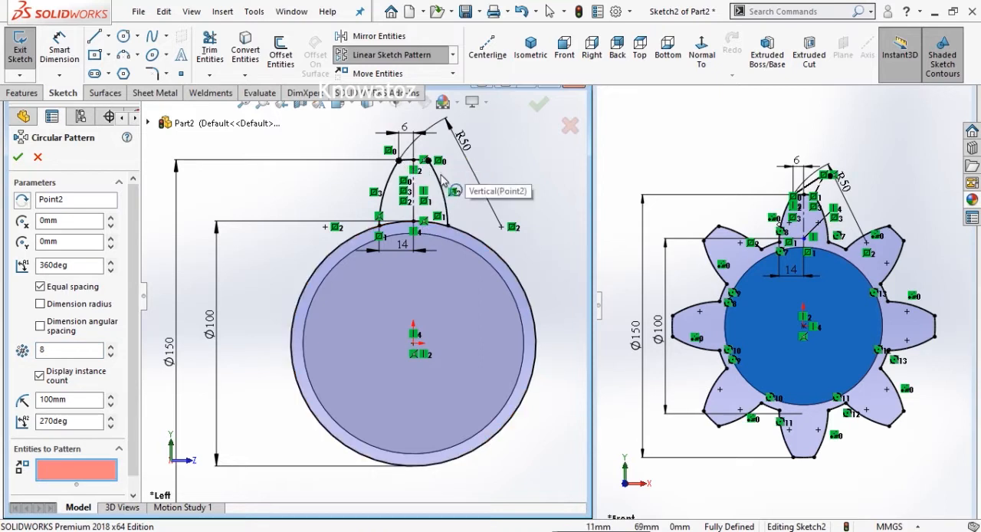
left_click(441, 181)
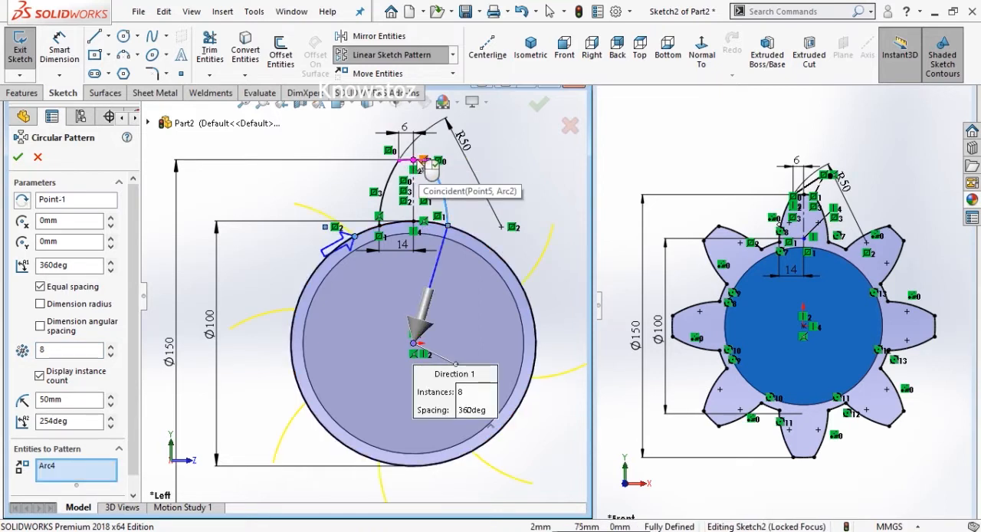
scroll(426, 170, "down", 5)
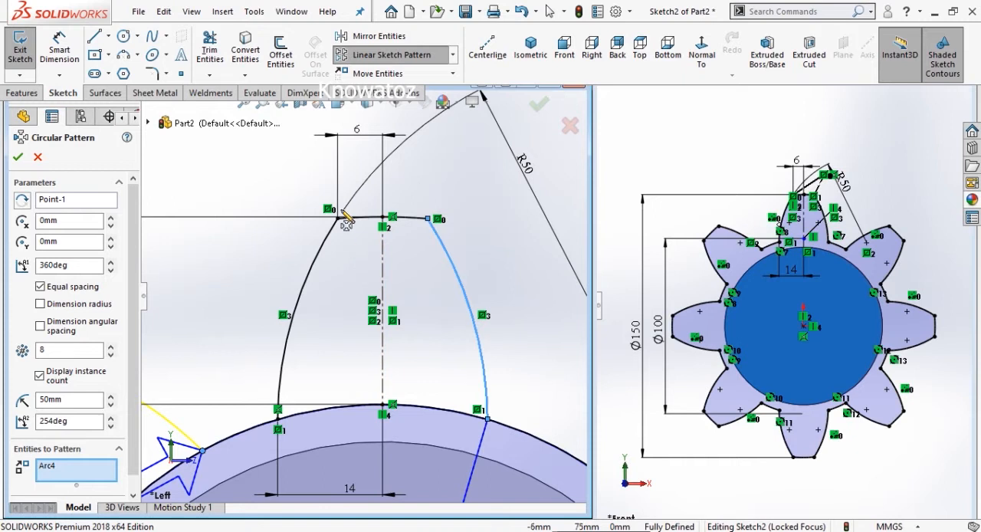
left_click(406, 219)
left_click(327, 254)
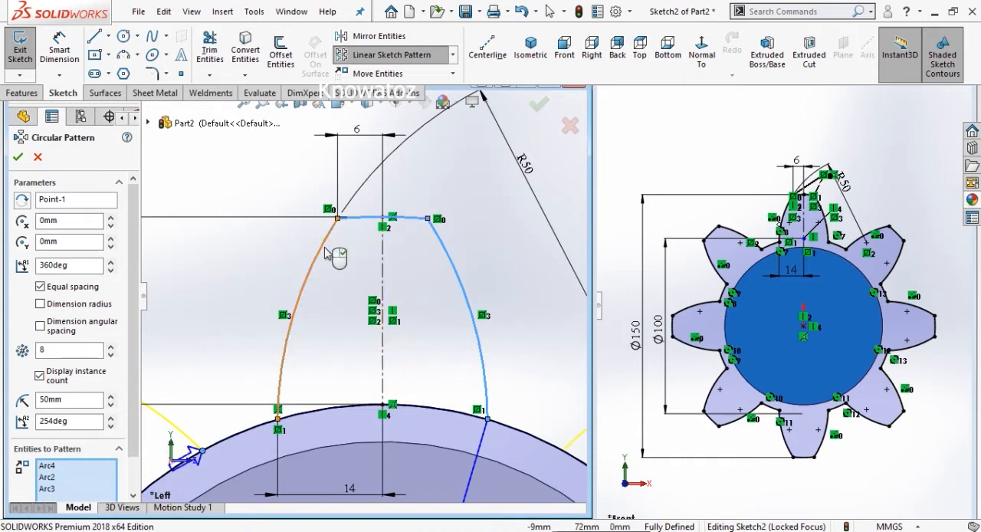
scroll(326, 253, "up", 6)
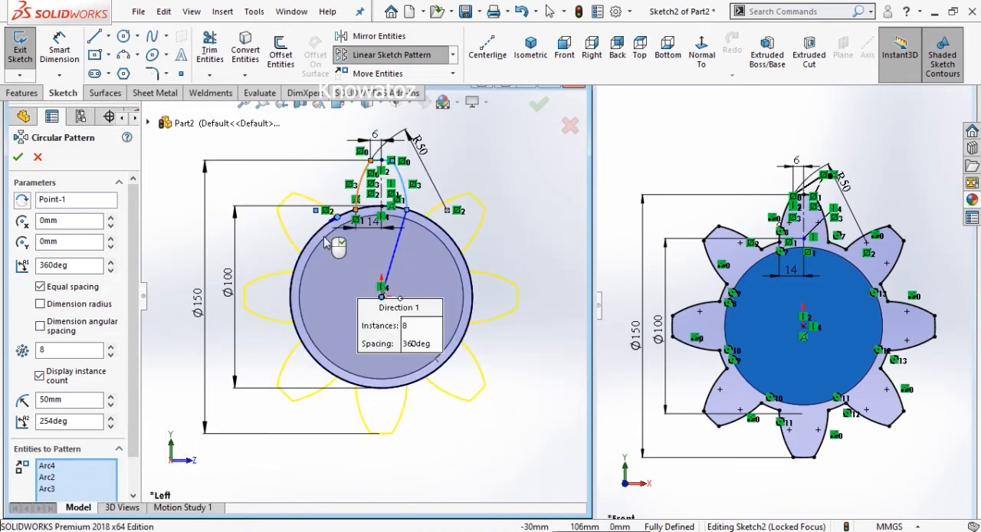
left_click(19, 157)
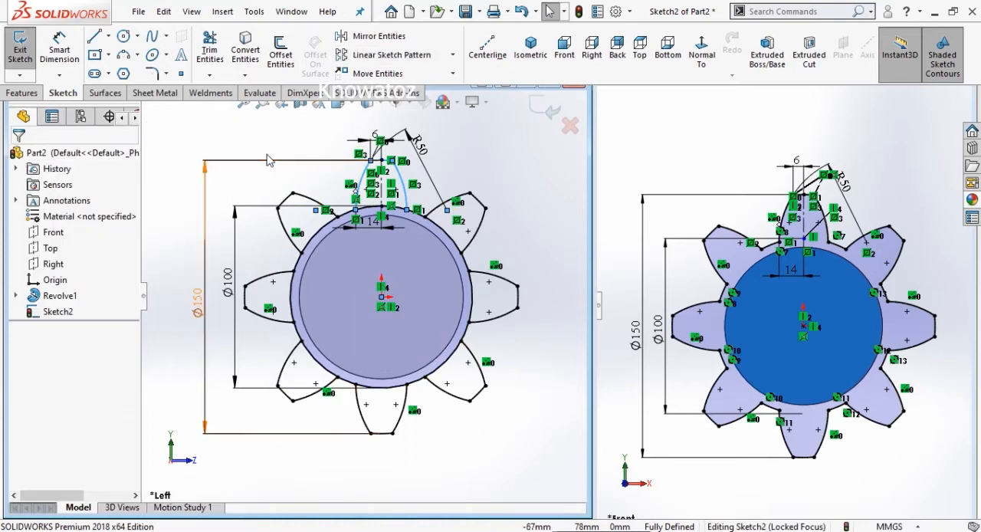
- Trim the segment of the 100 mm root circle lying beneath the original dimensioned tooth
scroll(325, 154, "up", 3)
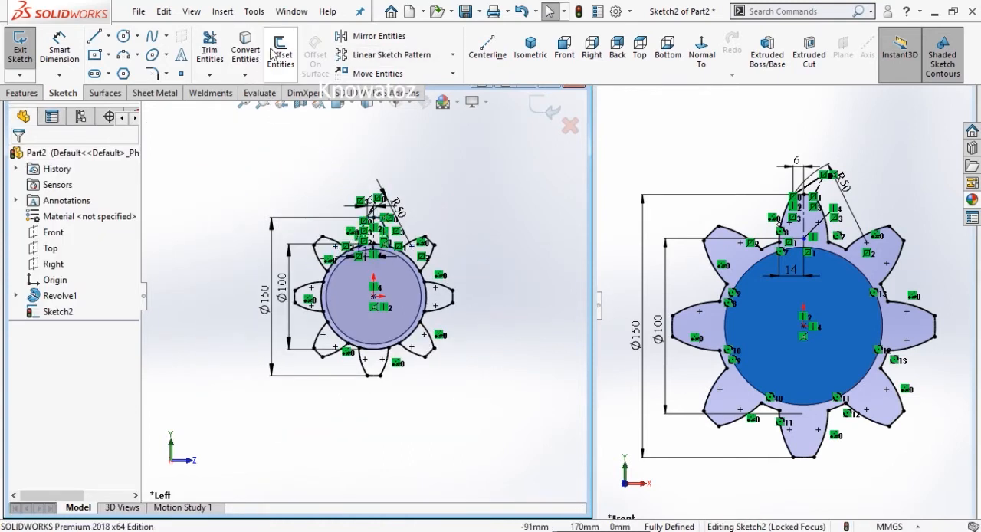
left_click(210, 50)
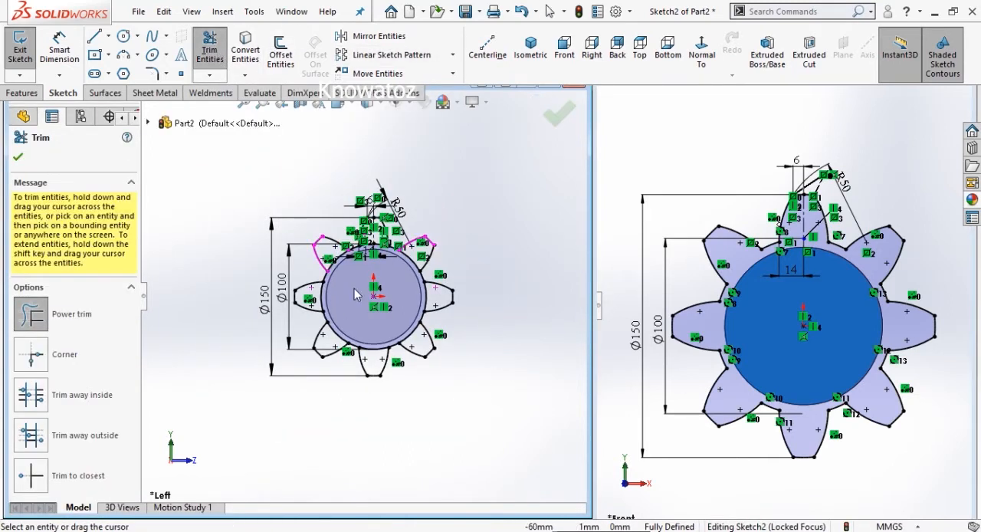
scroll(389, 278, "down", 8)
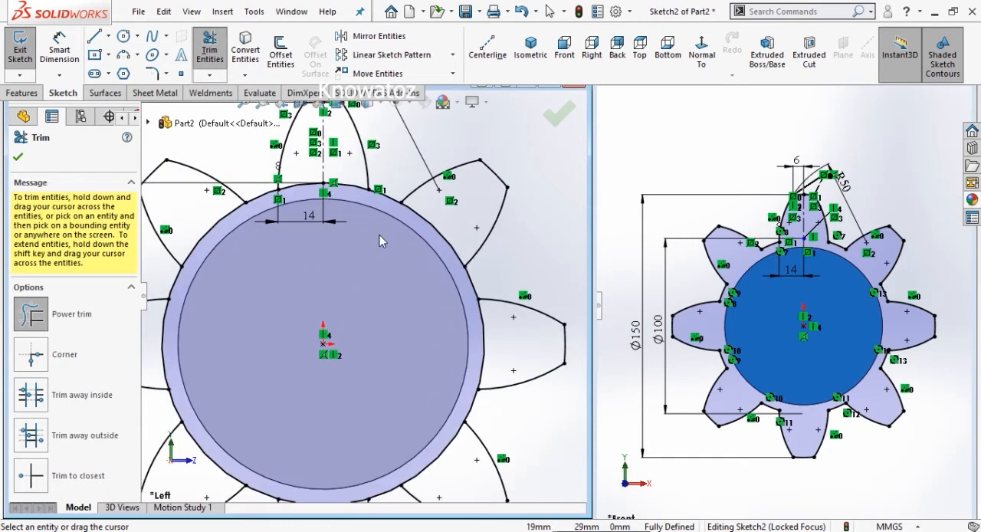
left_click(355, 184)
left_click(296, 192)
scroll(297, 200, "down", 3)
left_click_drag(311, 202, 292, 190)
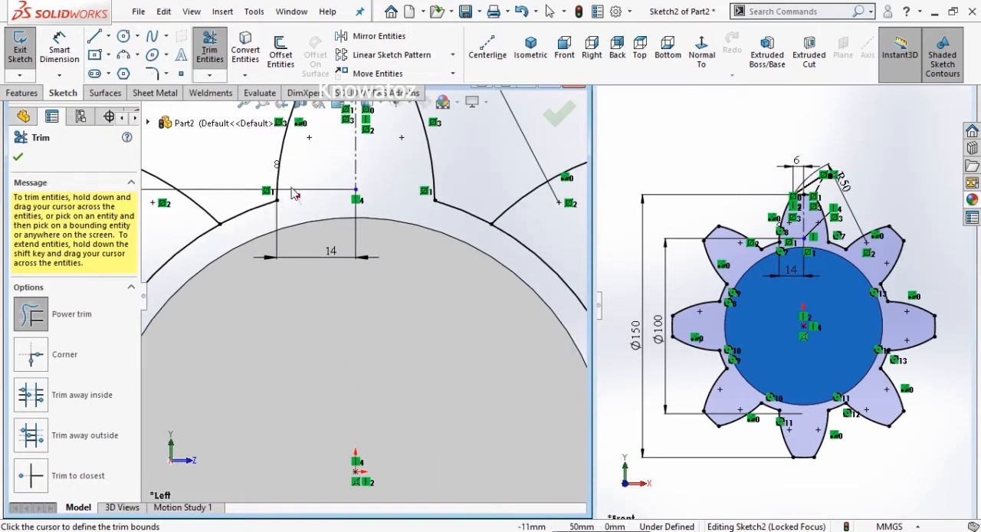
- Trim the root circle segments beneath the remaining seven teeth to leave one continuous gear outline
scroll(325, 199, "up", 2)
left_click_drag(253, 264, 223, 255)
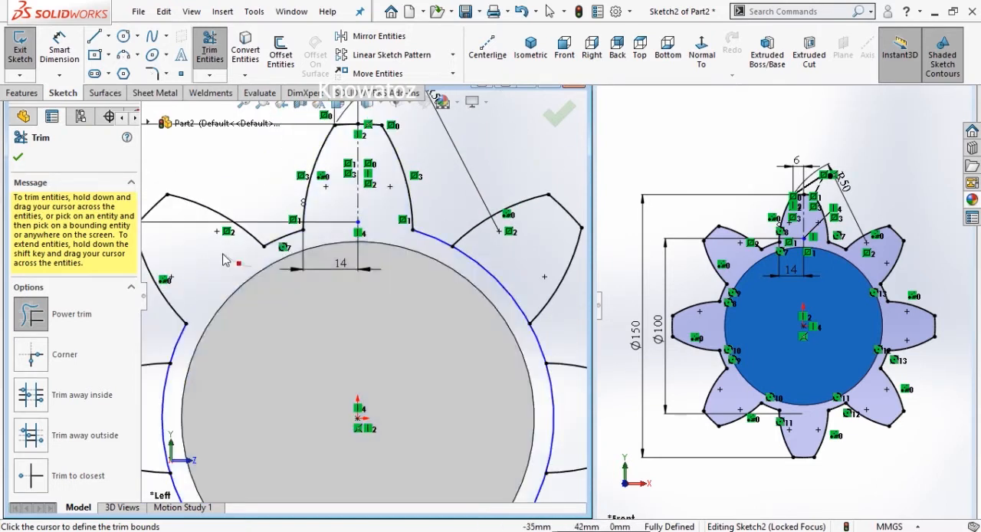
scroll(360, 306, "up", 3)
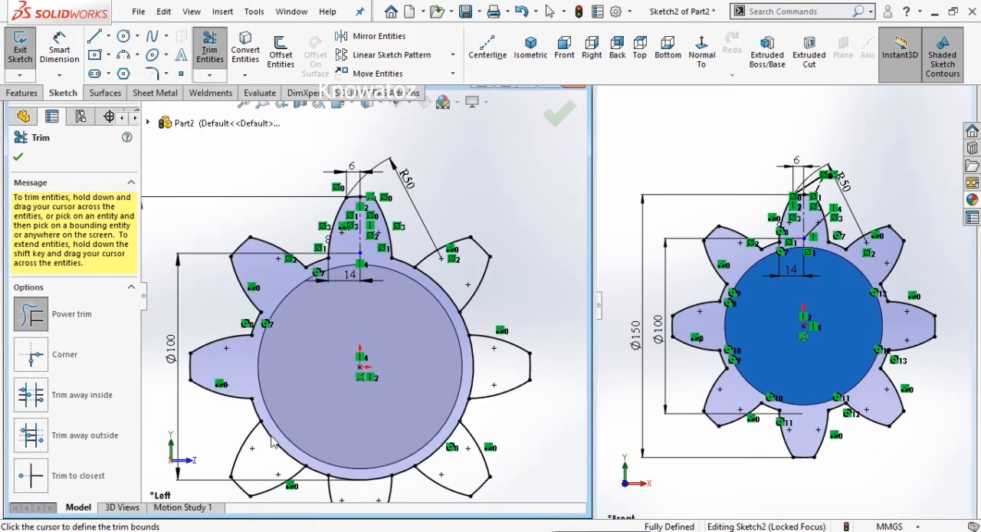
mouse_move(274, 453)
left_mouse_down()
mouse_move(394, 471)
mouse_move(429, 457)
mouse_move(464, 418)
mouse_move(474, 368)
mouse_move(464, 321)
mouse_move(431, 295)
left_mouse_up()
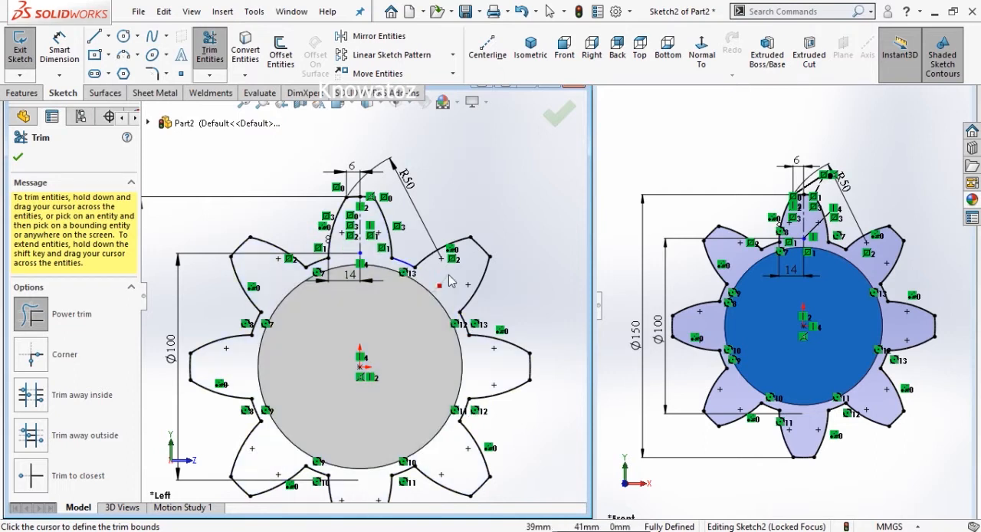
scroll(431, 306, "up", 4)
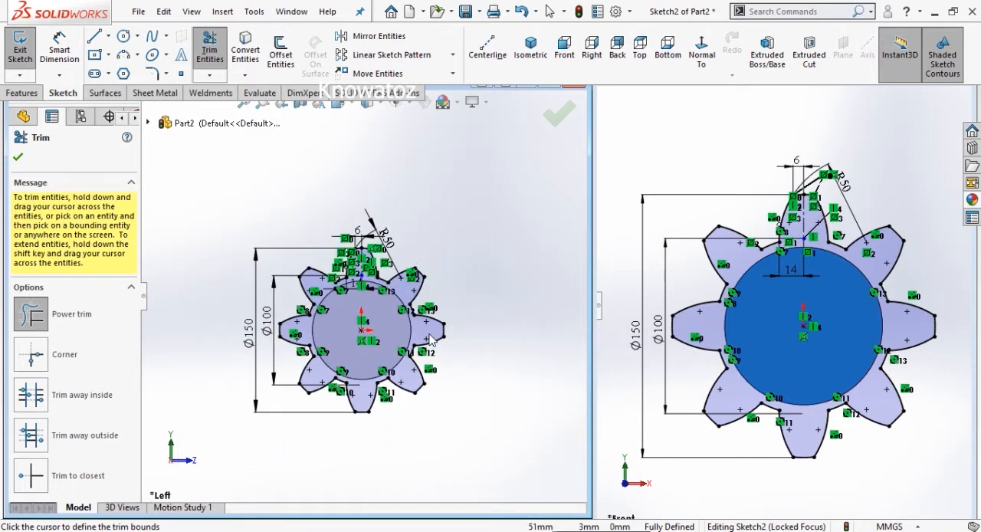
left_click(18, 158)
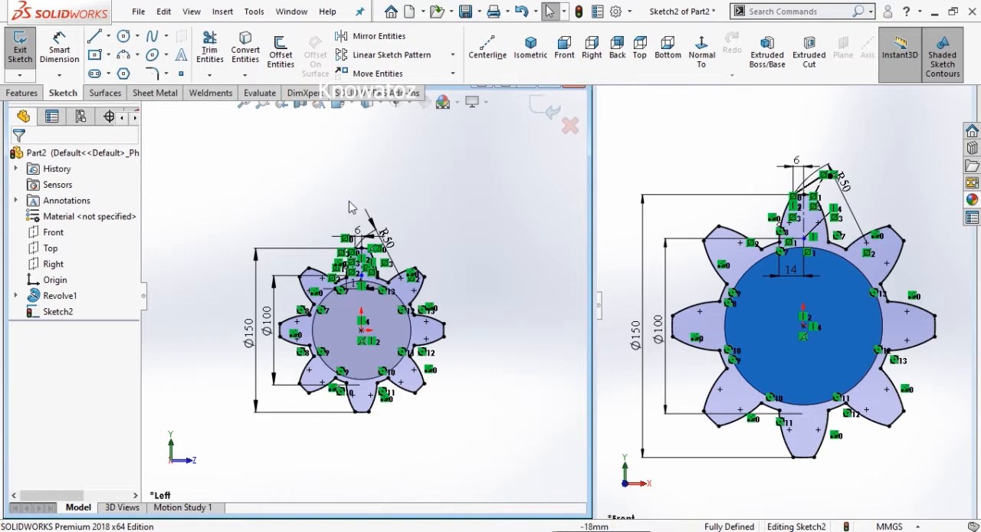
- Finish the gear profile sketch
key("f")
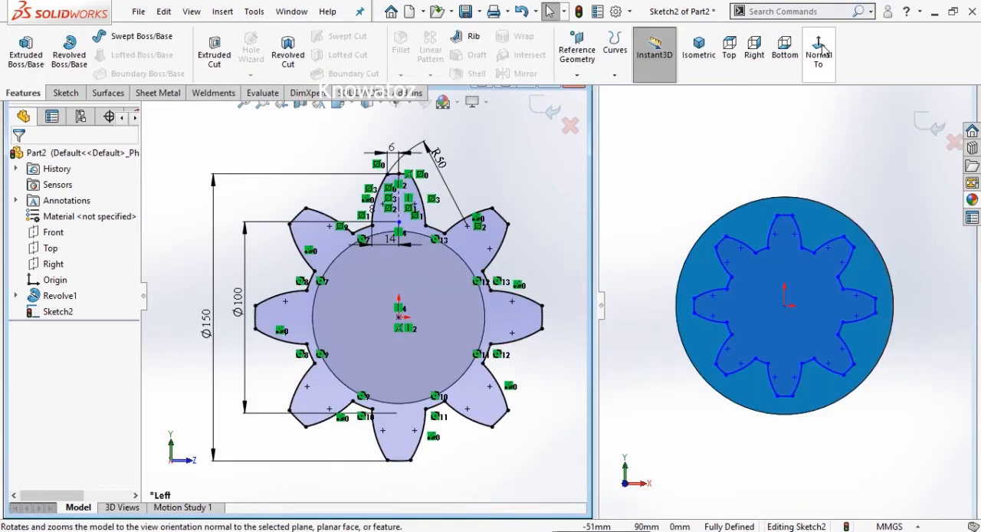
scroll(383, 242, "up", 4)
scroll(380, 259, "up", 1)
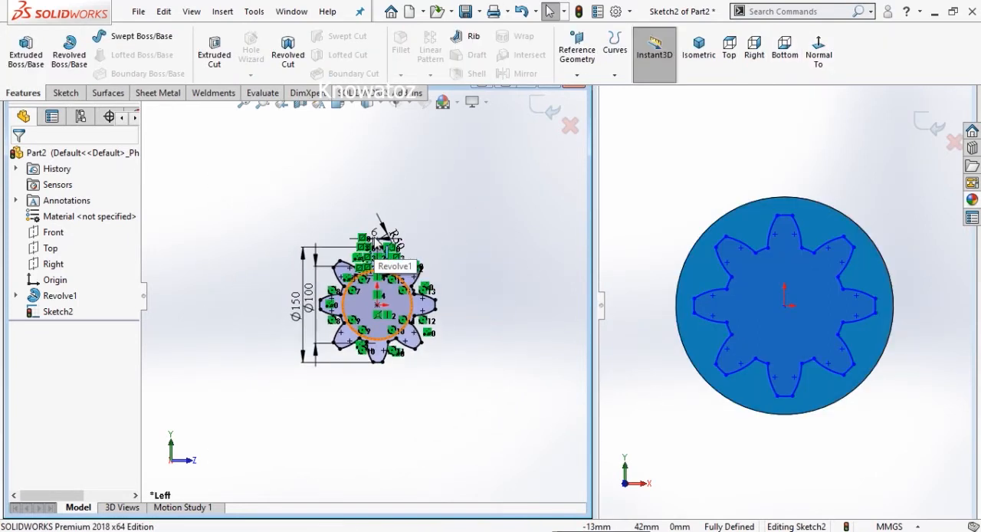
left_click(544, 110)
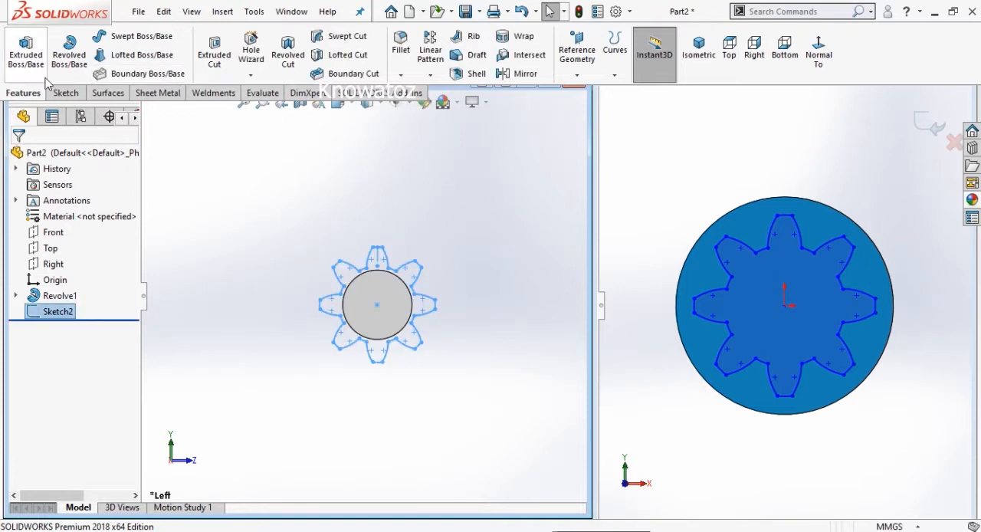
- Create a reference plane offset 60 mm outward from the shaft's large end face
left_click(580, 75)
left_click(586, 96)
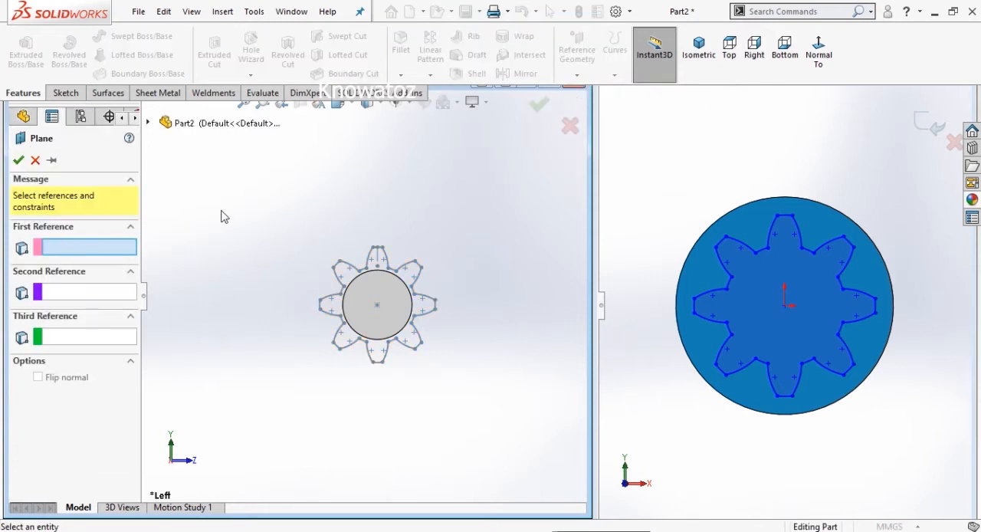
middle_click_drag(309, 190, 310, 255)
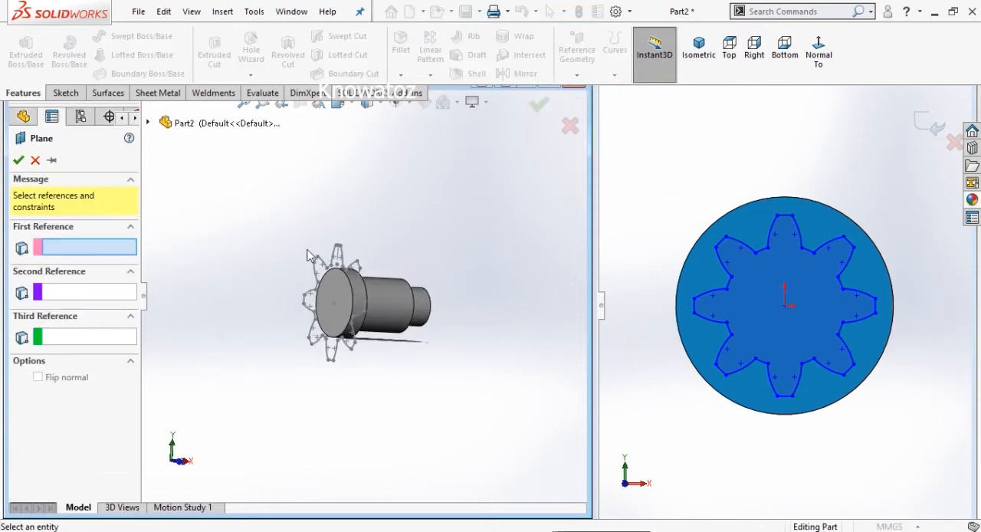
left_click(341, 297)
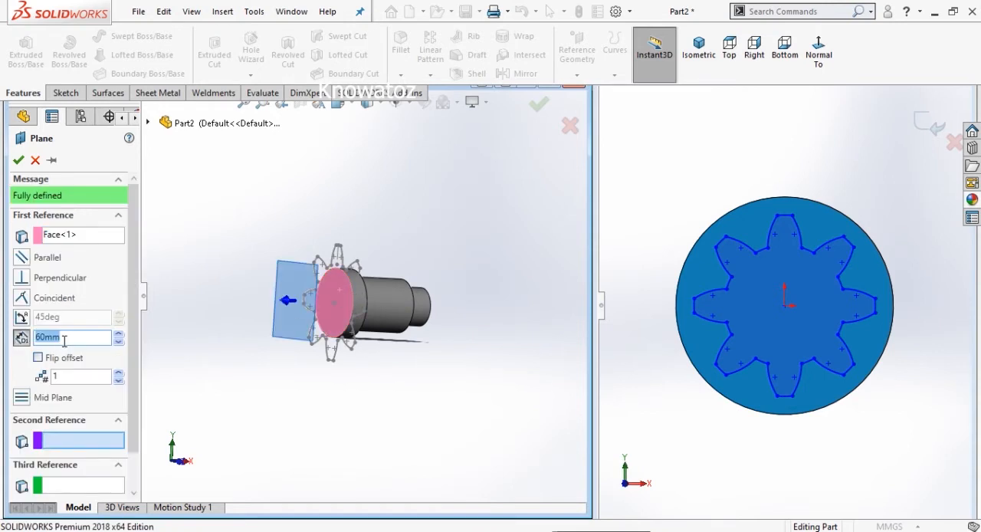
left_click(19, 159)
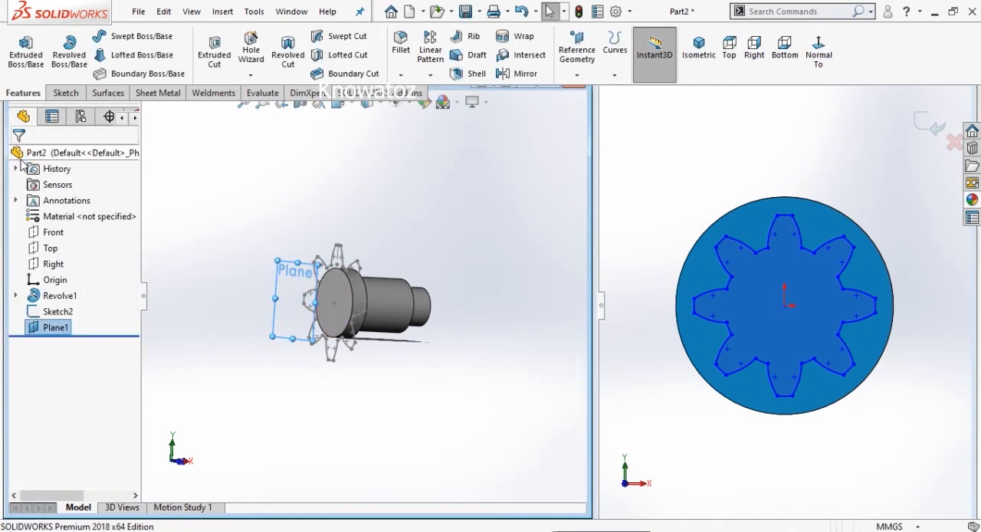
- Start a new sketch on the offset plane, viewed normal to it
left_click(66, 92)
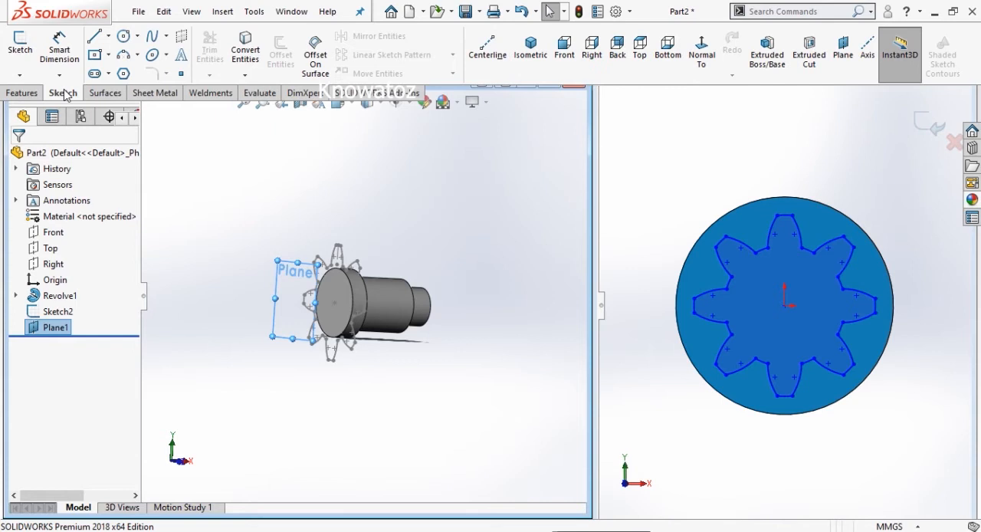
left_click(701, 47)
scroll(463, 246, "up", 2)
left_click(20, 46)
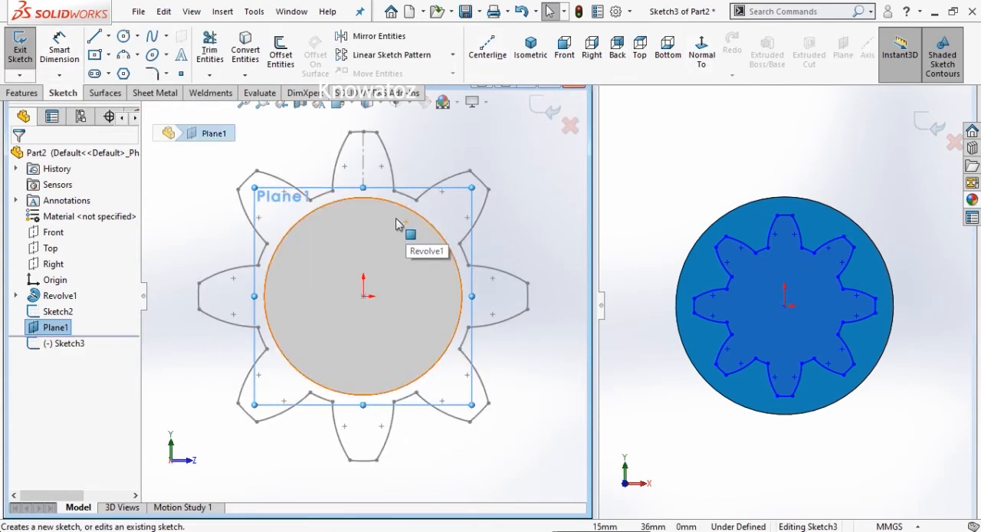
- Convert the whole gear profile from Sketch2 into entities of the new sketch on the offset plane
left_click(250, 57)
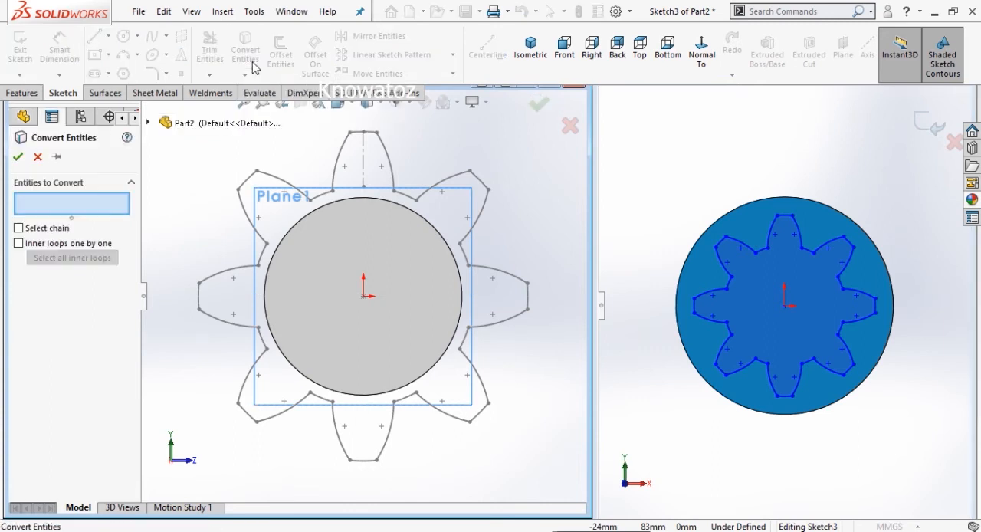
left_click(149, 123)
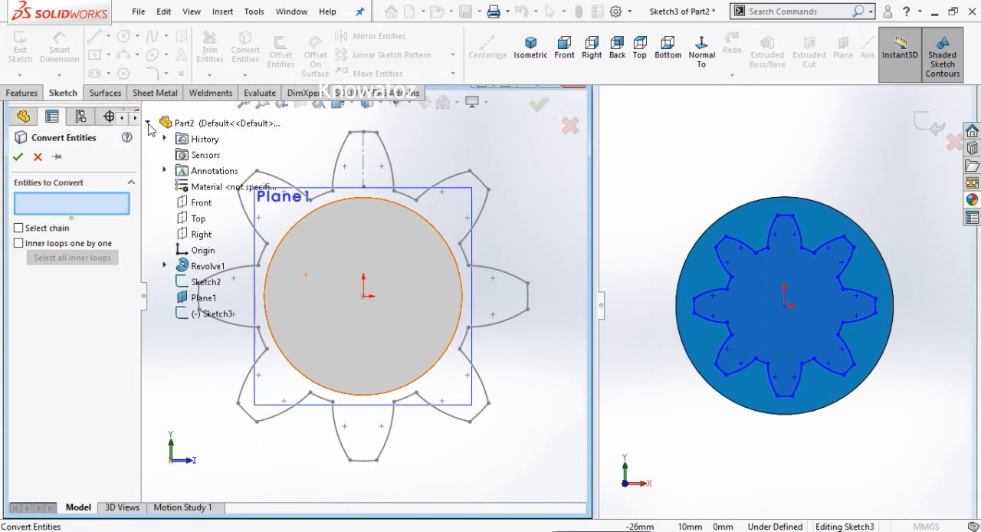
left_click(201, 282)
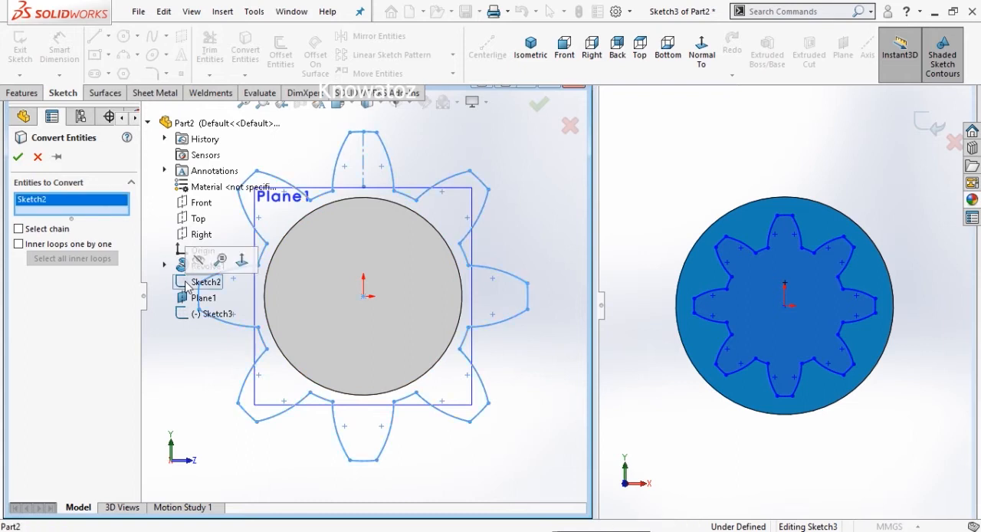
left_click(18, 157)
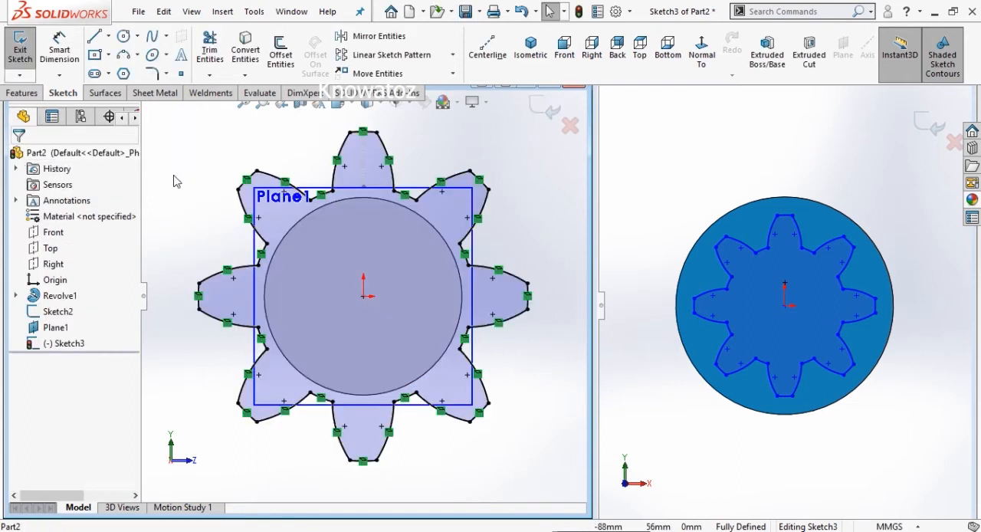
- Hide the offset reference plane Plane1 in the model view
scroll(187, 175, "up", 1)
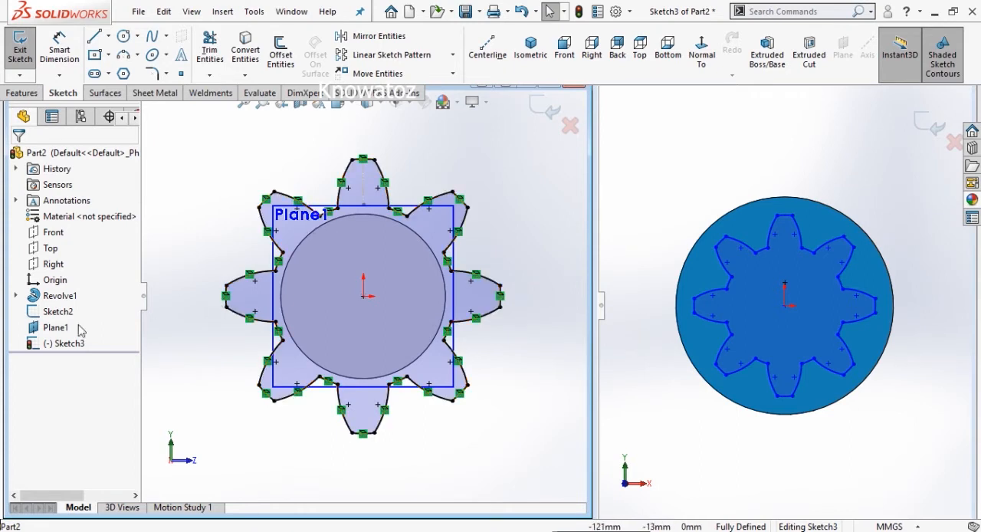
left_click(55, 328)
left_click(91, 306)
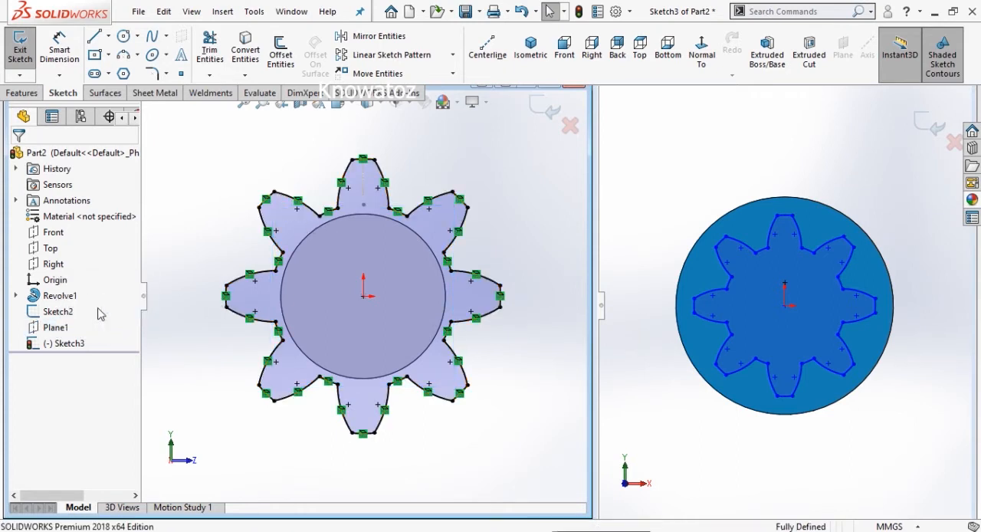
- Scale all the converted gear profile entities about the origin by a factor of 0.75, without keeping a copy
scroll(196, 200, "up", 2)
scroll(197, 200, "down", 1)
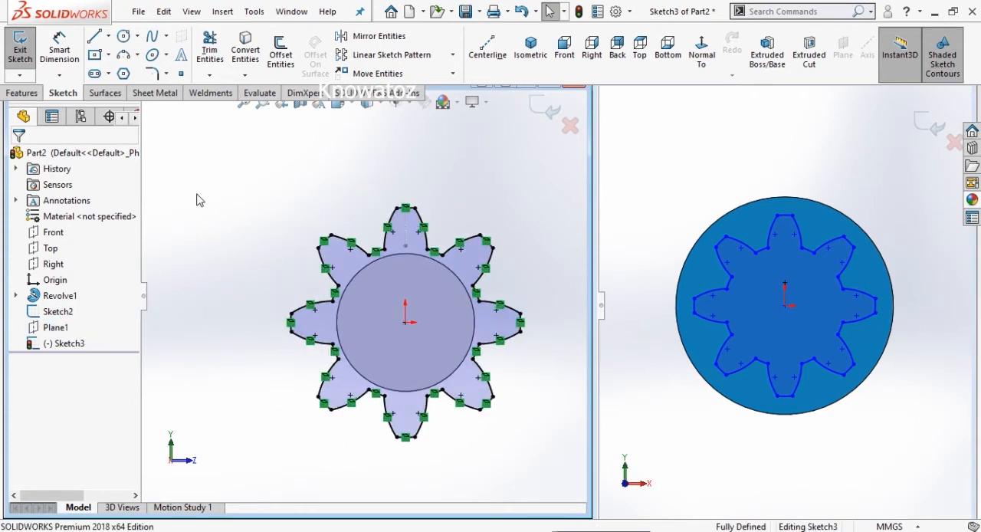
scroll(196, 200, "up", 1)
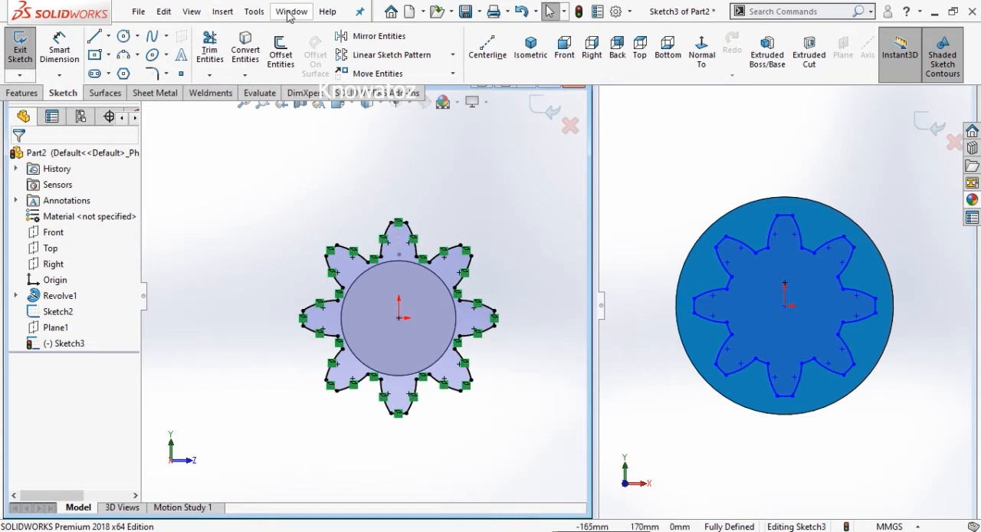
left_click(454, 75)
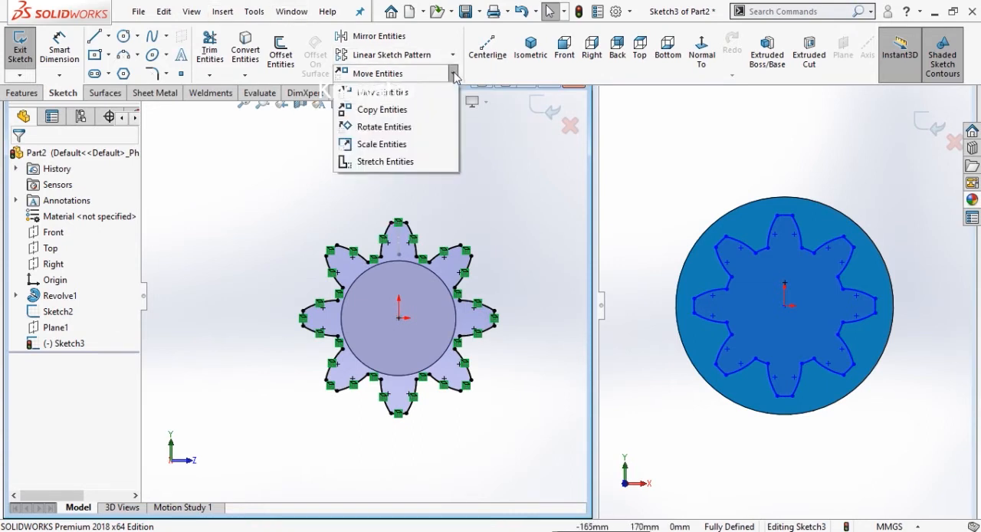
left_click(385, 149)
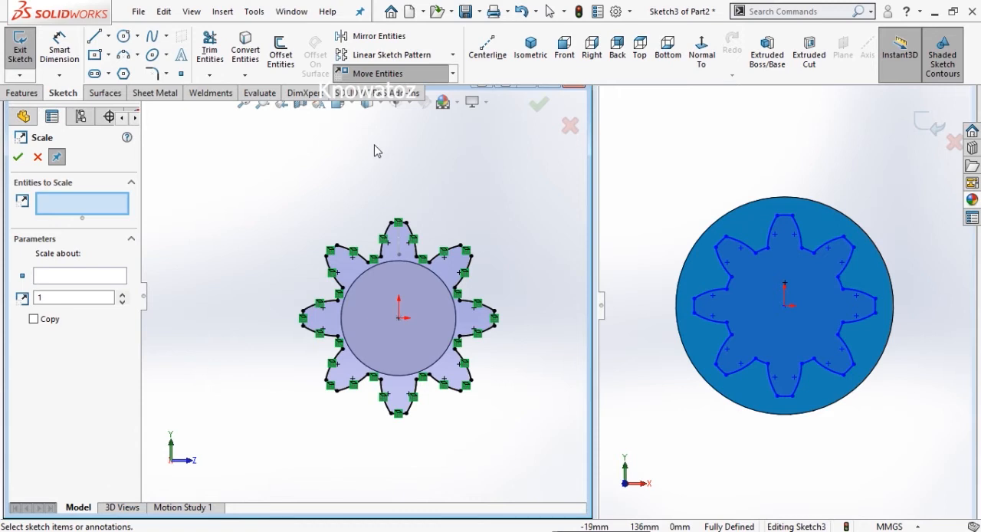
mouse_move(536, 195)
left_mouse_down()
mouse_move(517, 313)
mouse_move(383, 449)
mouse_move(290, 454)
left_mouse_up()
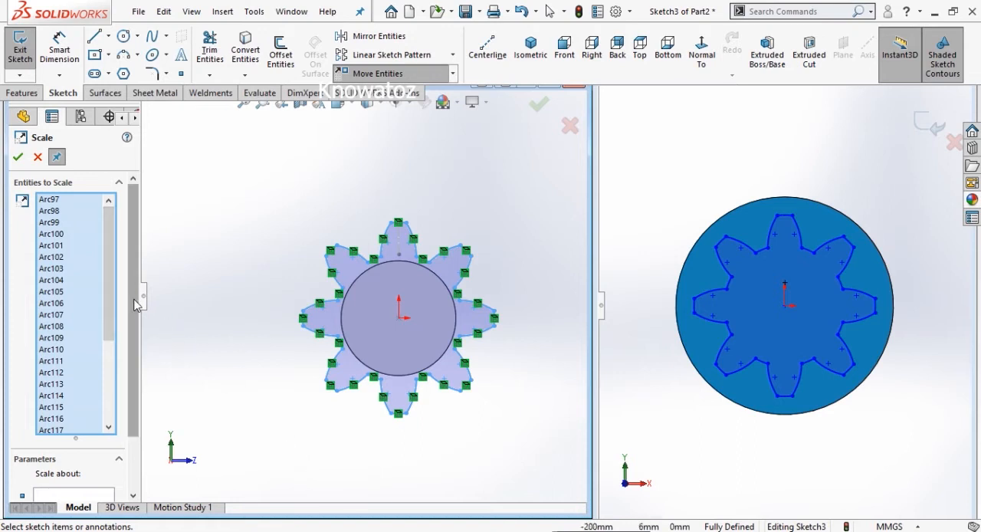
scroll(85, 368, "down", 3)
left_click(49, 431)
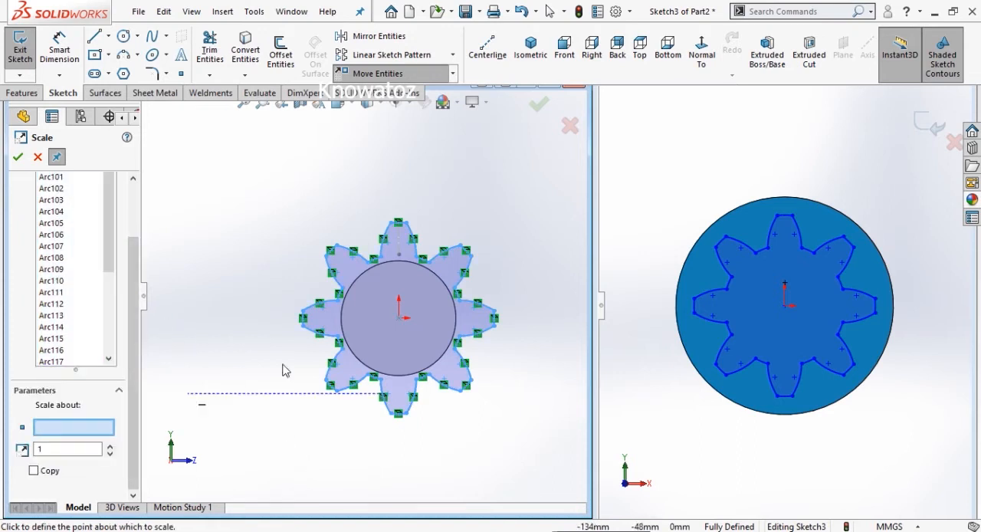
left_click(398, 318)
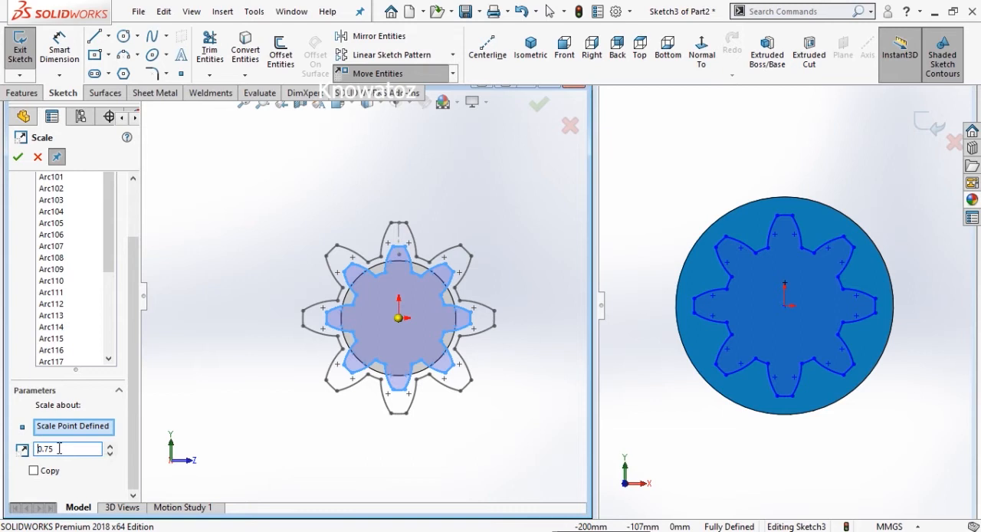
left_click(18, 157)
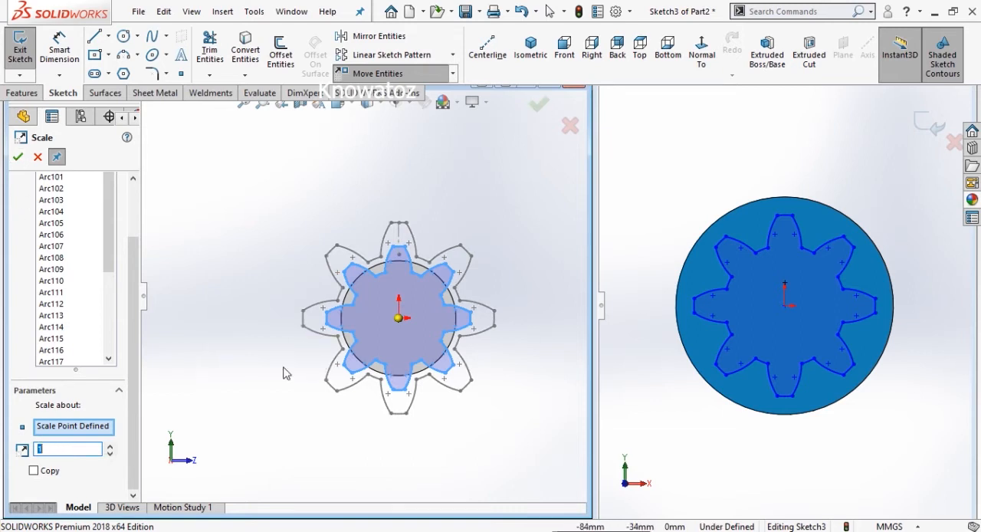
left_click(541, 106)
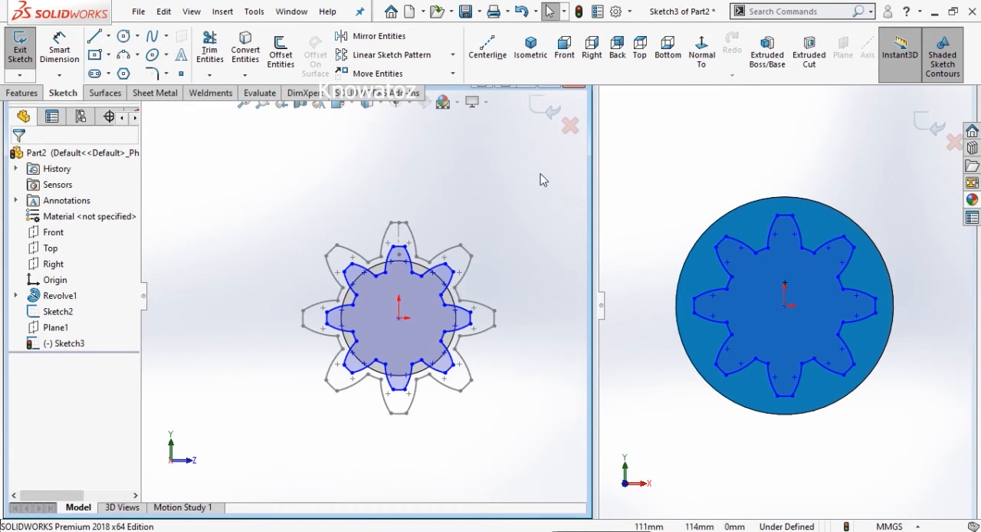
- Finish the scaled gear profile sketch and clear its selection
key("f")
key("z")
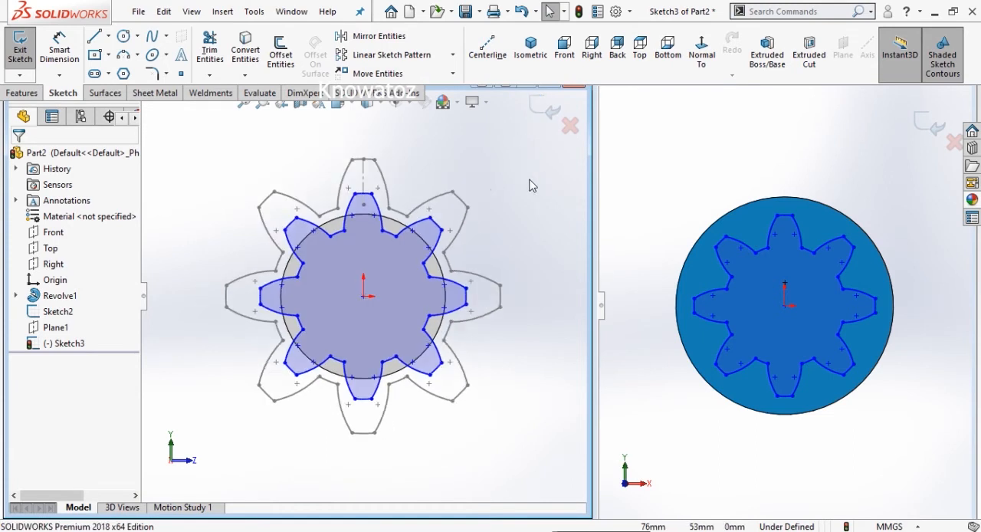
left_click(549, 109)
key("z")
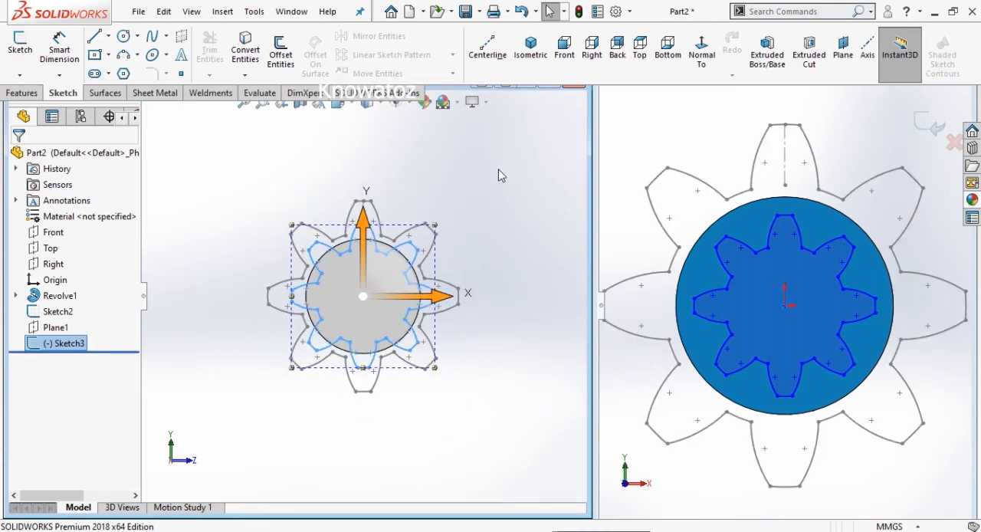
left_click(423, 168)
mouse_move(442, 176)
middle_mouse_down()
mouse_move(335, 212)
mouse_move(432, 181)
middle_mouse_up()
key("Escape")
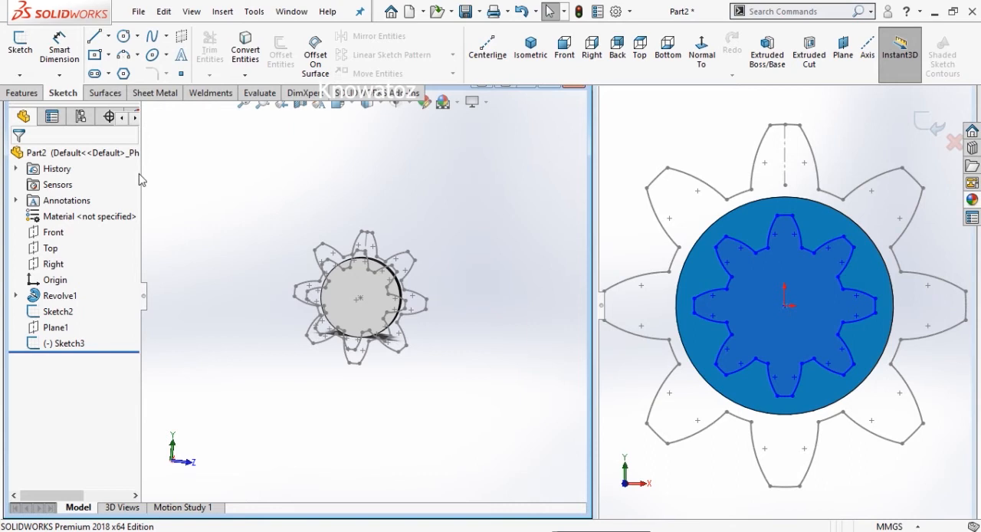
- Loft a solid between the large gear profile Sketch2 and the scaled profile Sketch3, using matching tooth-tip corners as connection points
left_click(8, 94)
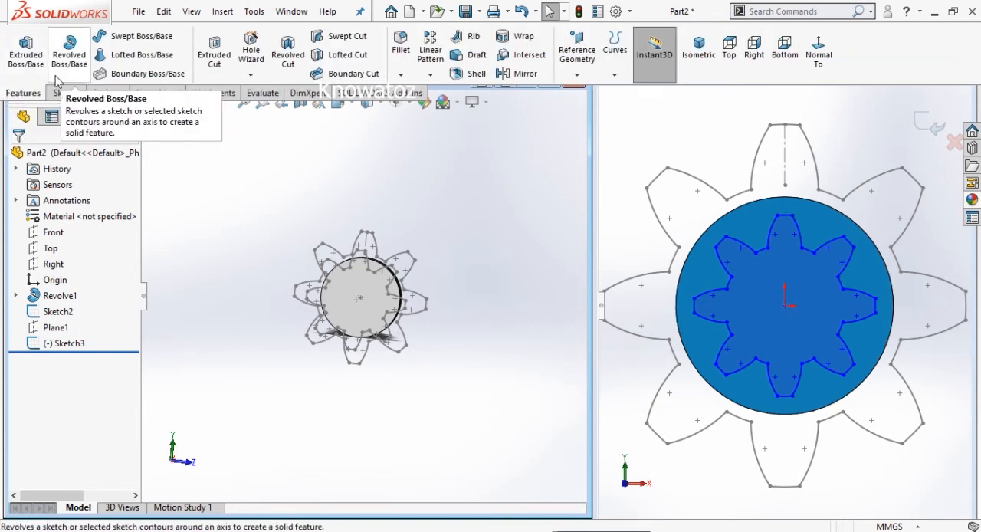
left_click(141, 60)
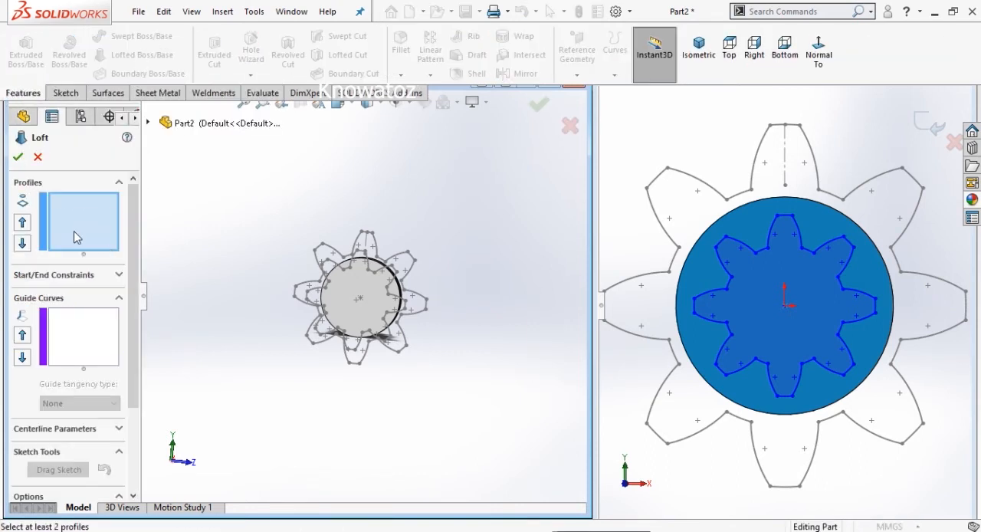
scroll(297, 256, "down", 5)
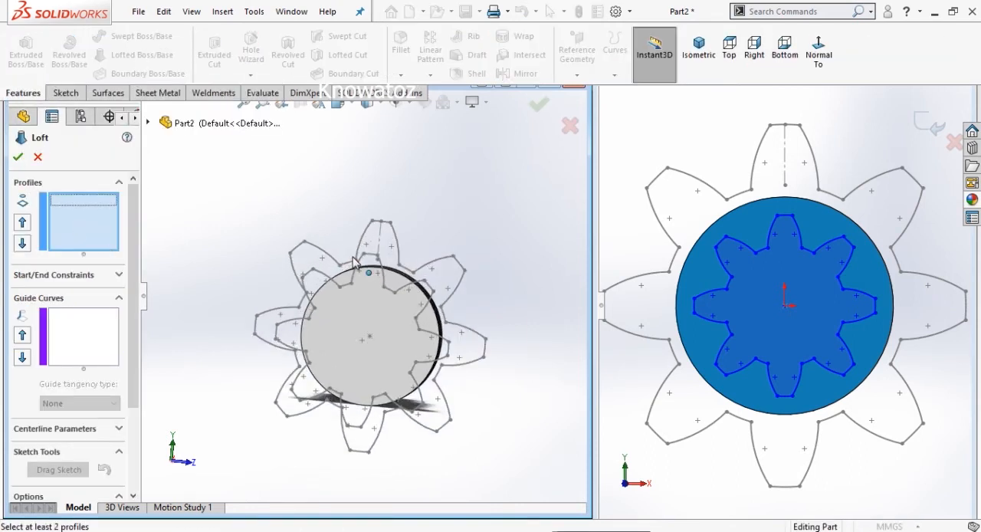
left_click(377, 217)
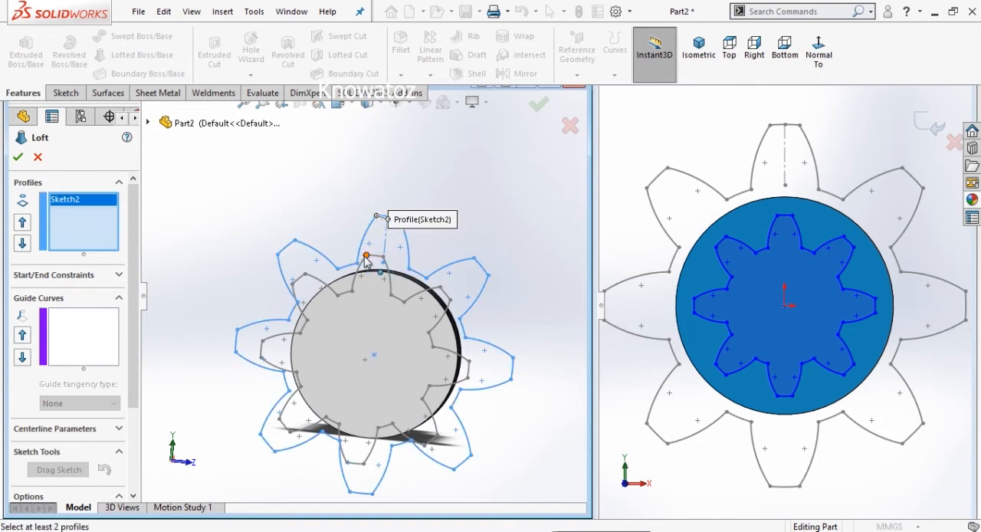
left_click(366, 256)
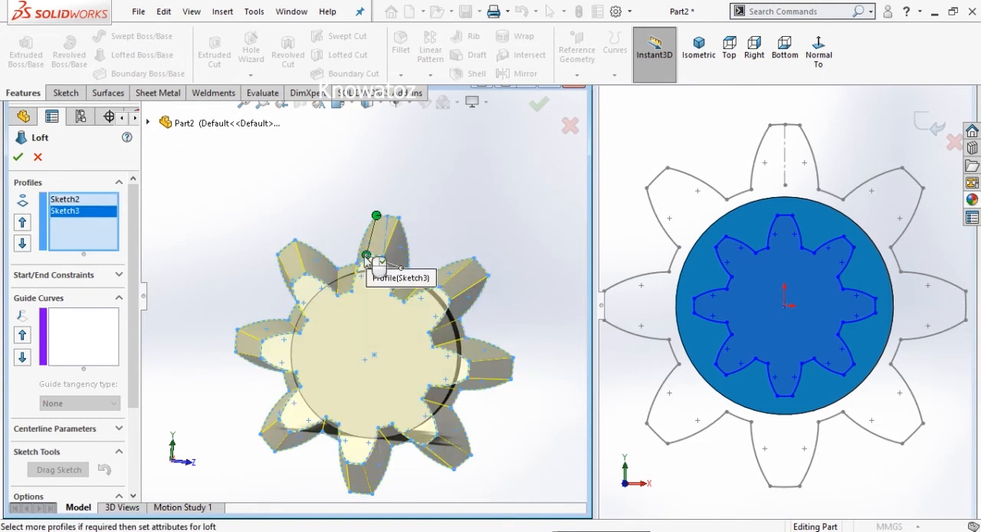
left_click(18, 158)
- Start a new sketch on the shaft's small end face, viewed normal to it
middle_click_drag(309, 191, 345, 238)
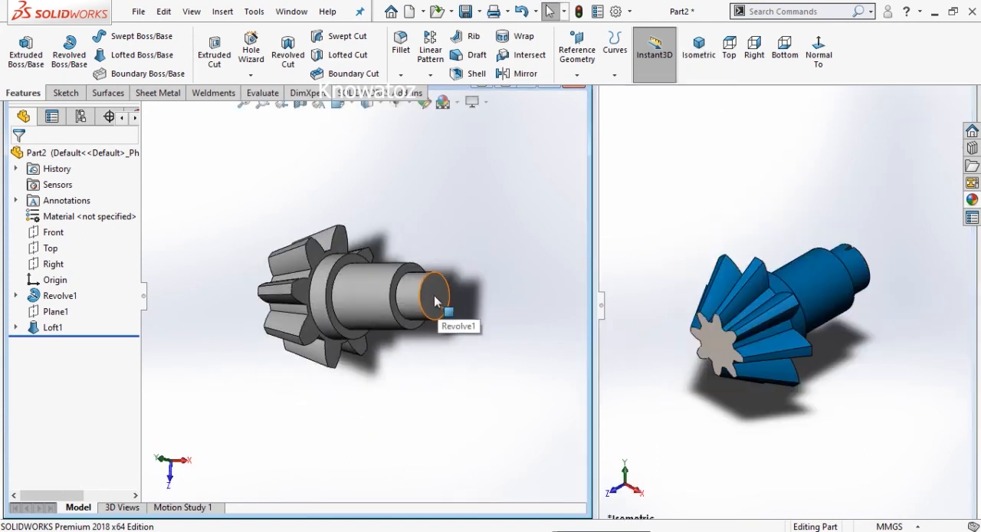
left_click(434, 297)
left_click(499, 245)
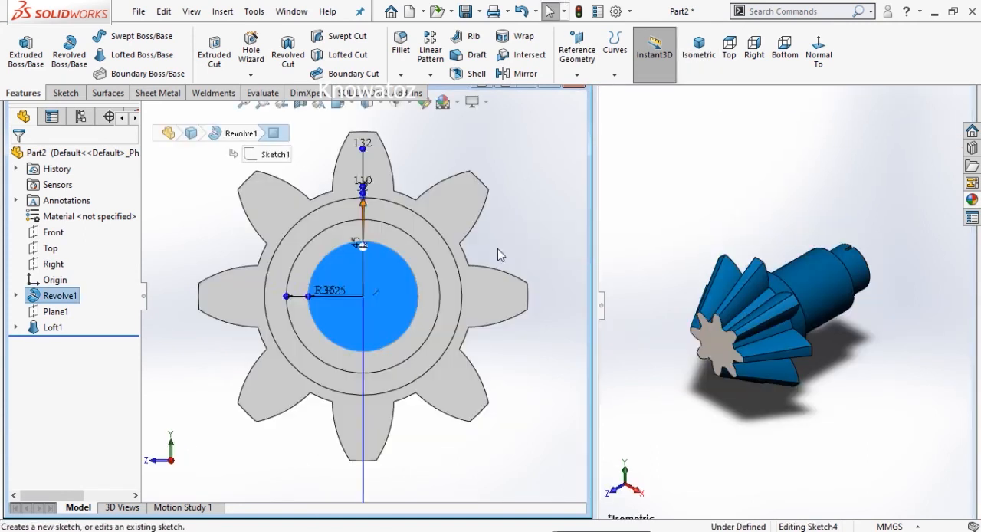
- Sketch a center rectangle about 8 by 4 mm, centred on the uppermost point of the small end face's circular edge
scroll(392, 213, "down", 1)
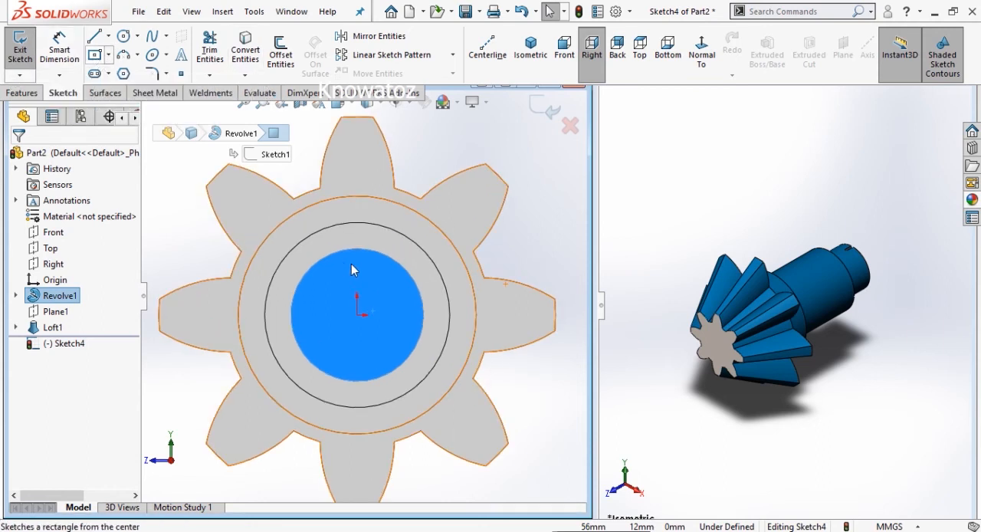
left_click(99, 59)
left_click(98, 59)
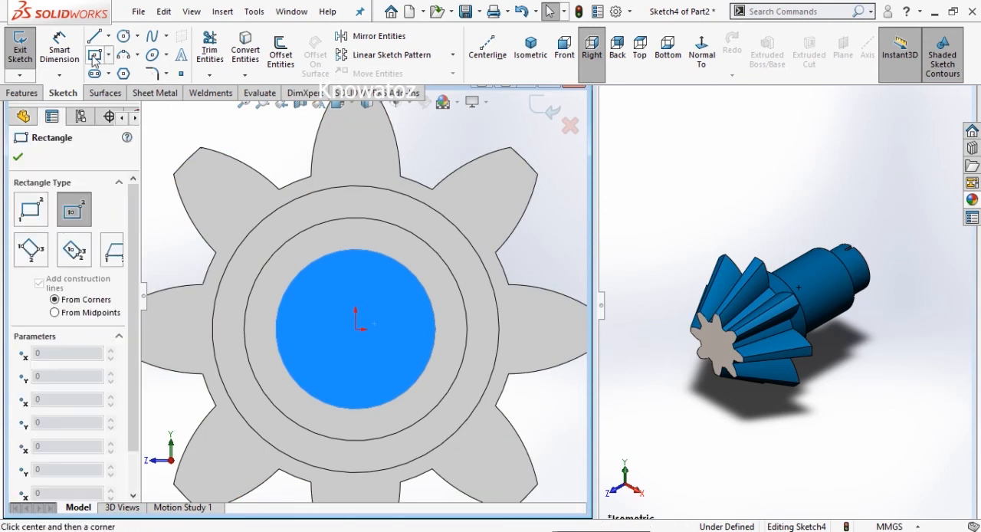
left_click(355, 250)
scroll(341, 243, "down", 4)
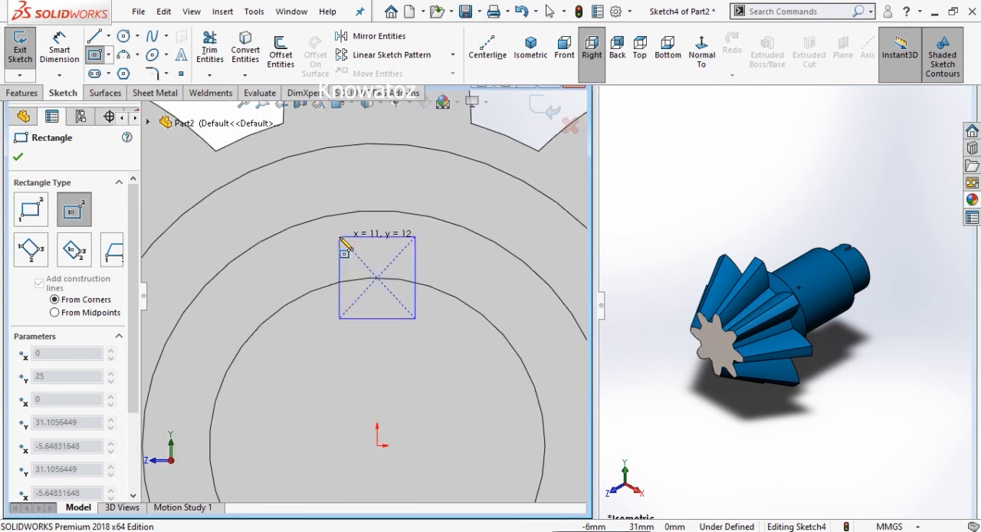
left_click(349, 262)
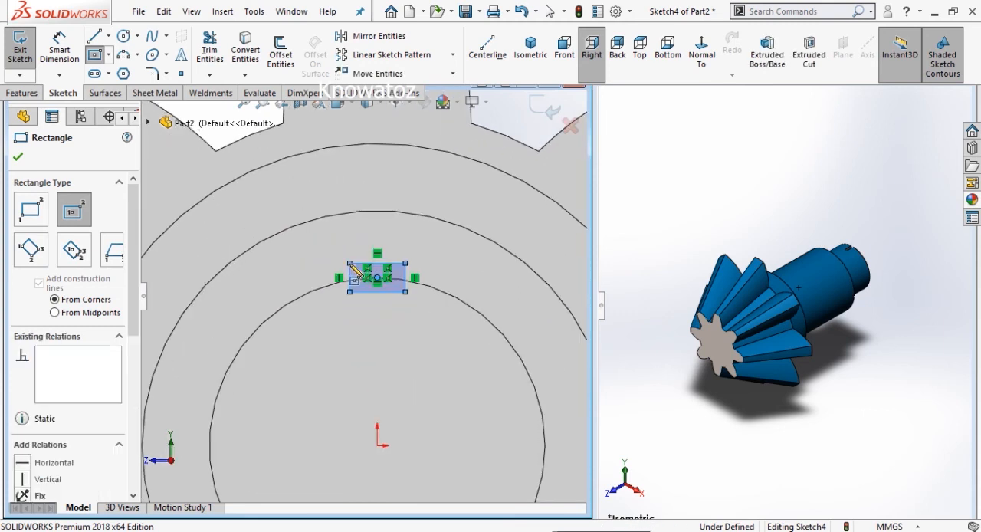
- Dimension the rectangle on the end face's edge to 3 mm wide and 3 mm high
left_click(59, 47)
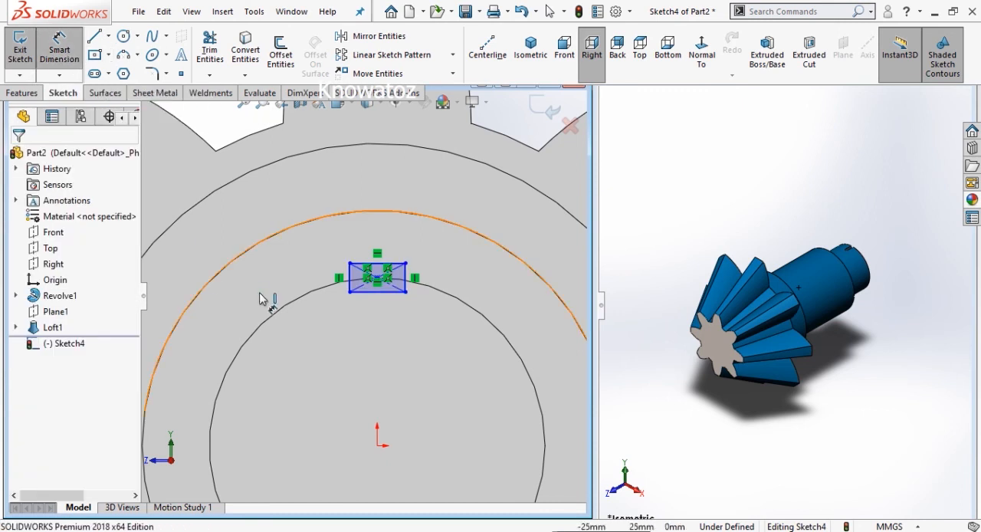
left_click(374, 291)
left_click(377, 322)
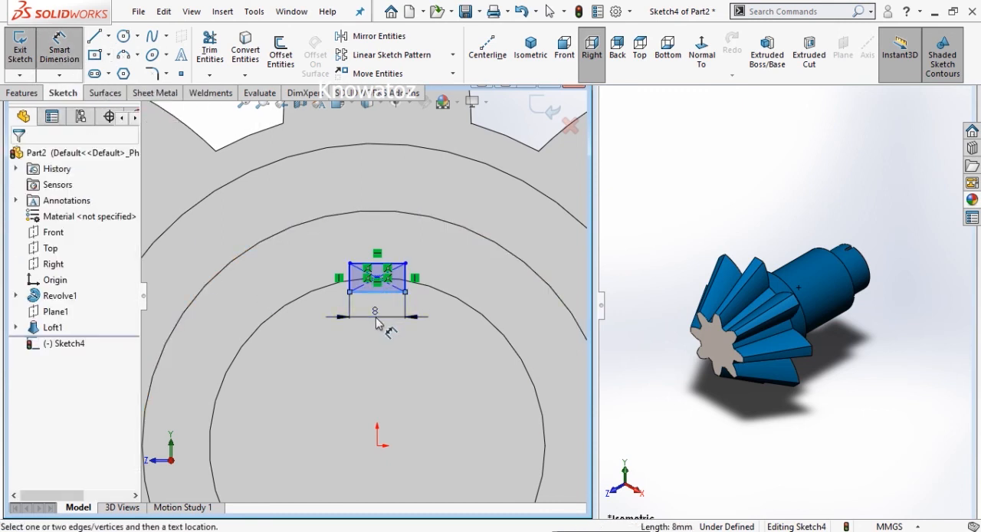
type("3")
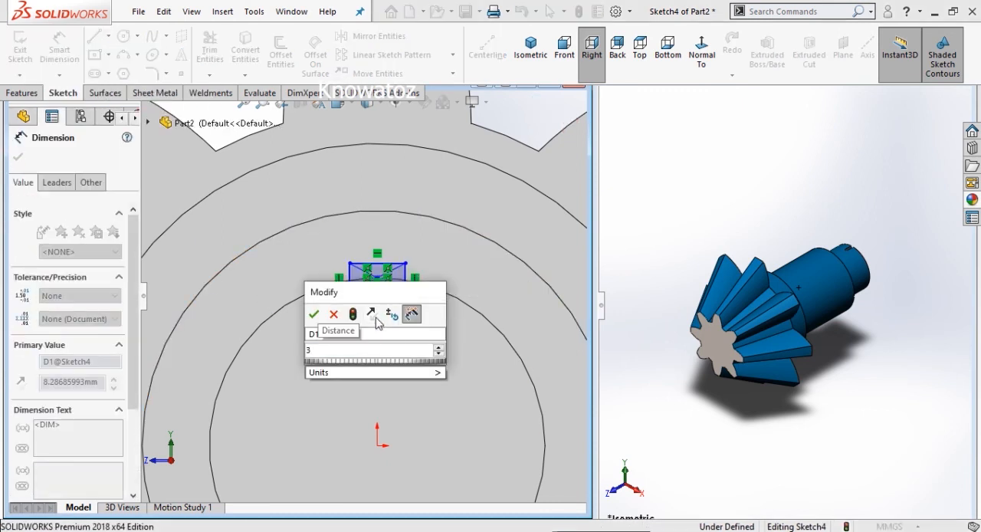
key("Return")
scroll(383, 280, "down", 4)
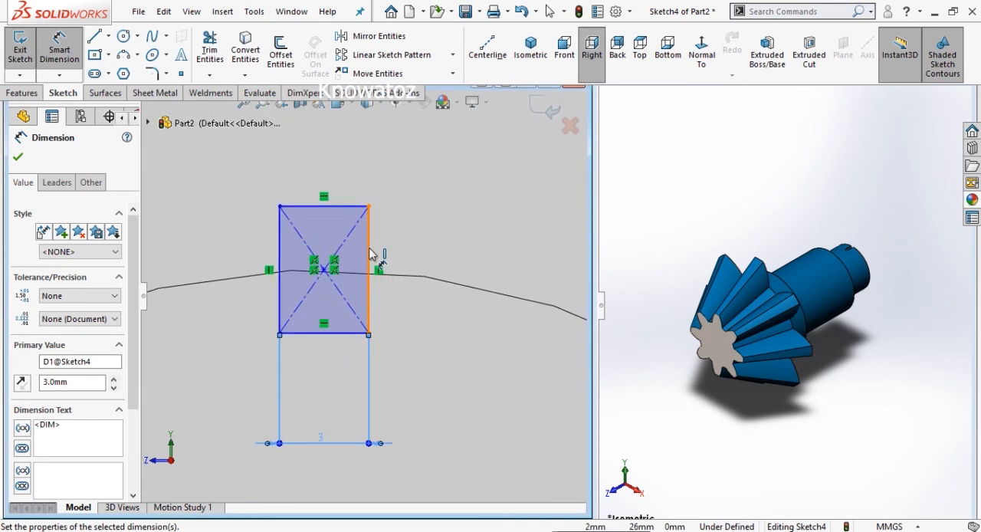
left_click(370, 254)
left_click(409, 266)
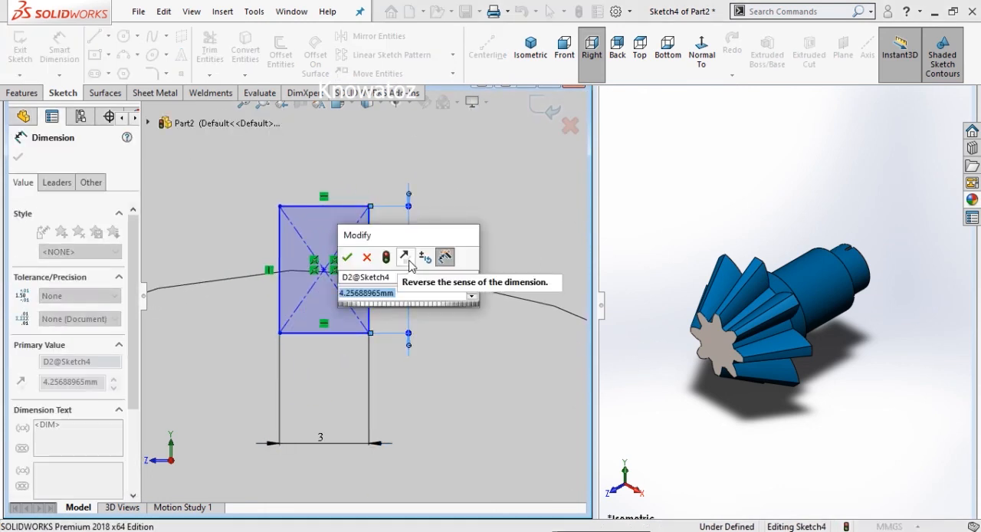
key("BackSpace")
type("3")
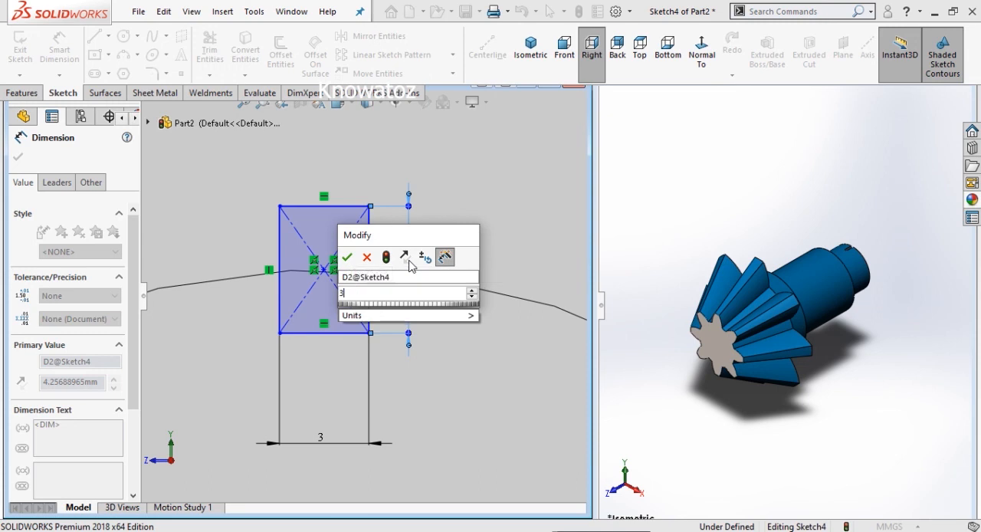
key("Return")
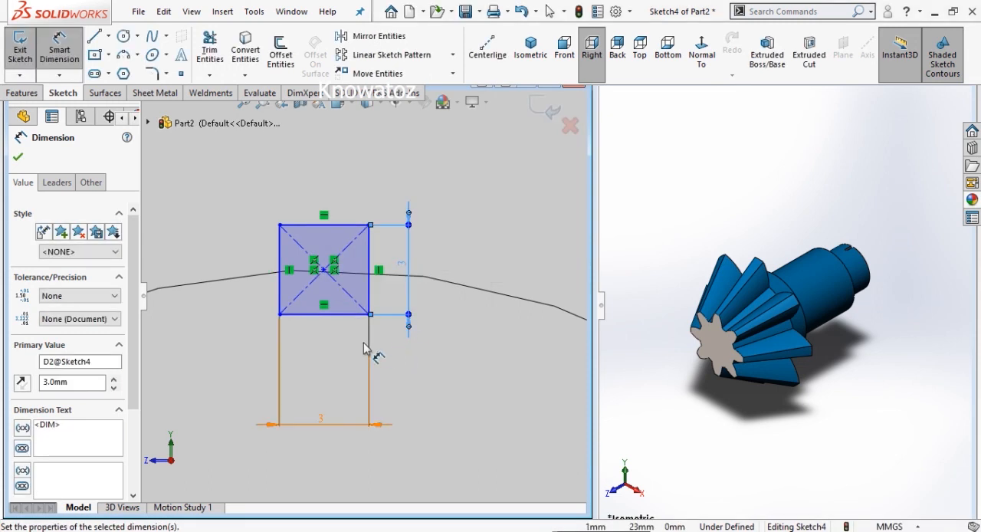
- Cut-extrude the 3 mm square sketch blind to a depth of 8 mm to form the keyway in the shaft's small end
scroll(214, 236, "up", 3)
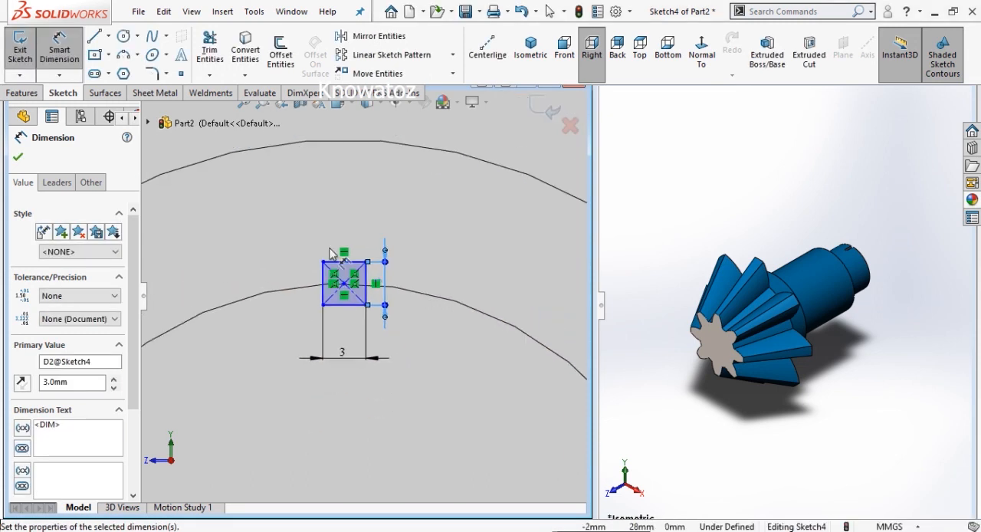
left_click(22, 92)
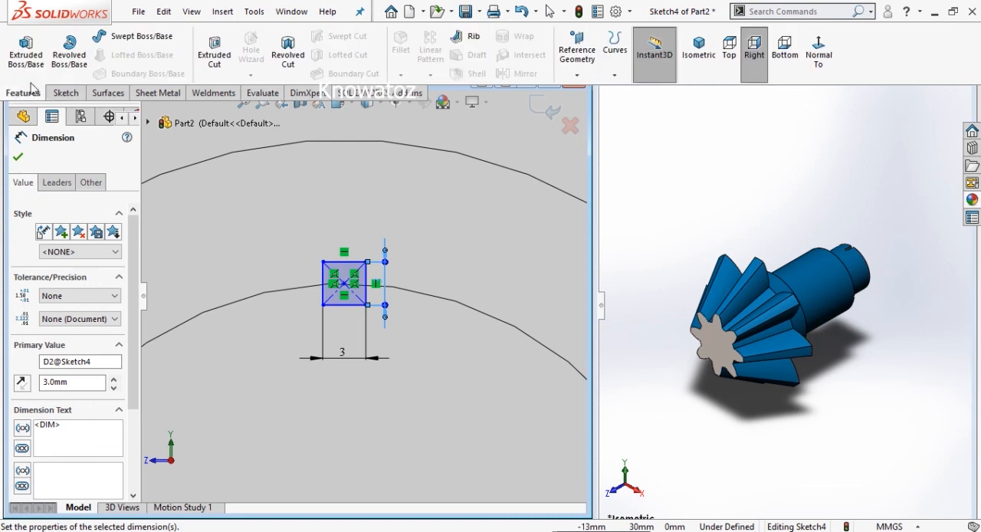
left_click(211, 55)
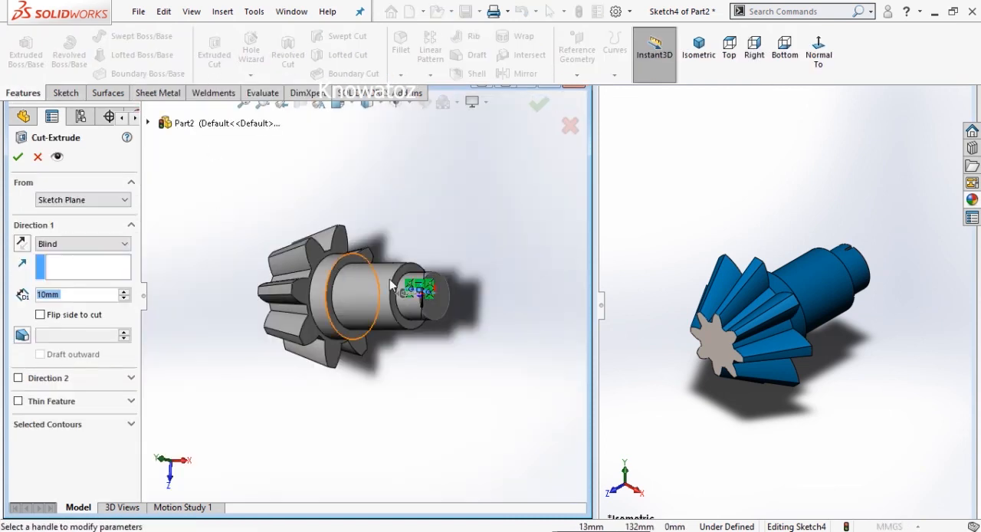
scroll(418, 300, "down", 4)
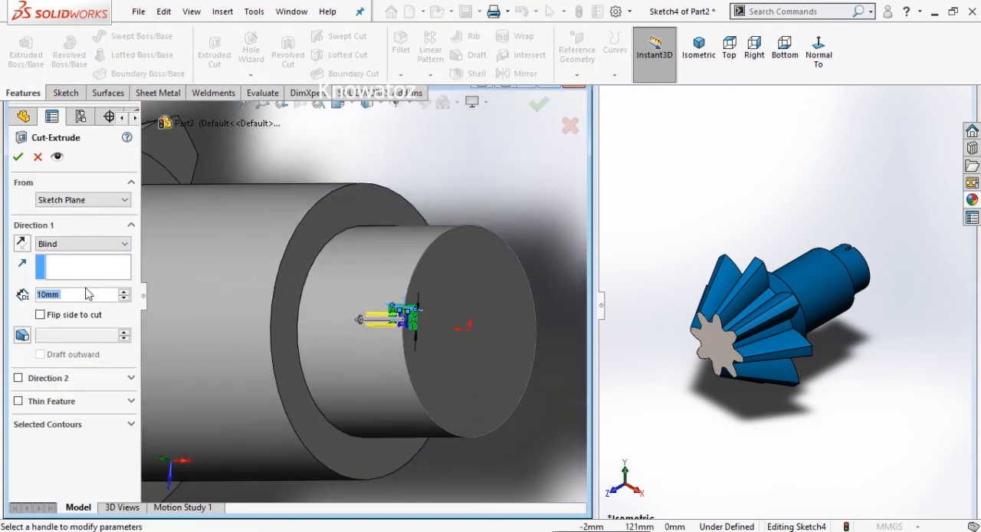
type("8")
key("Return")
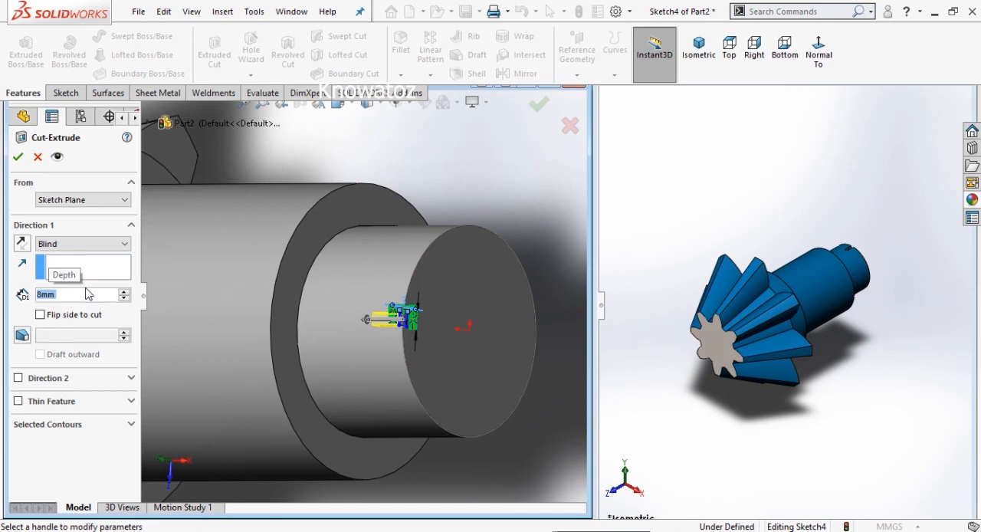
left_click(17, 158)
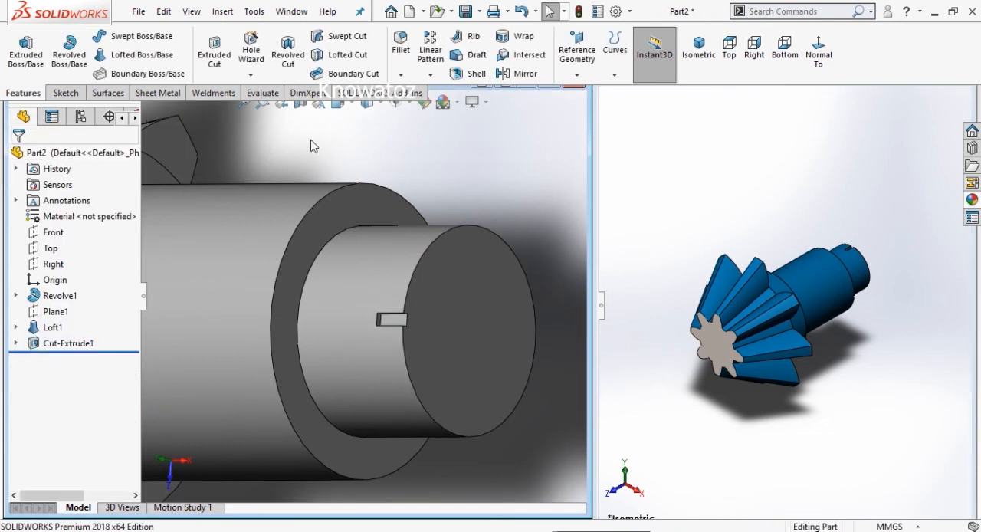
- Apply the gloss blue car paint appearance to the whole part
key("f")
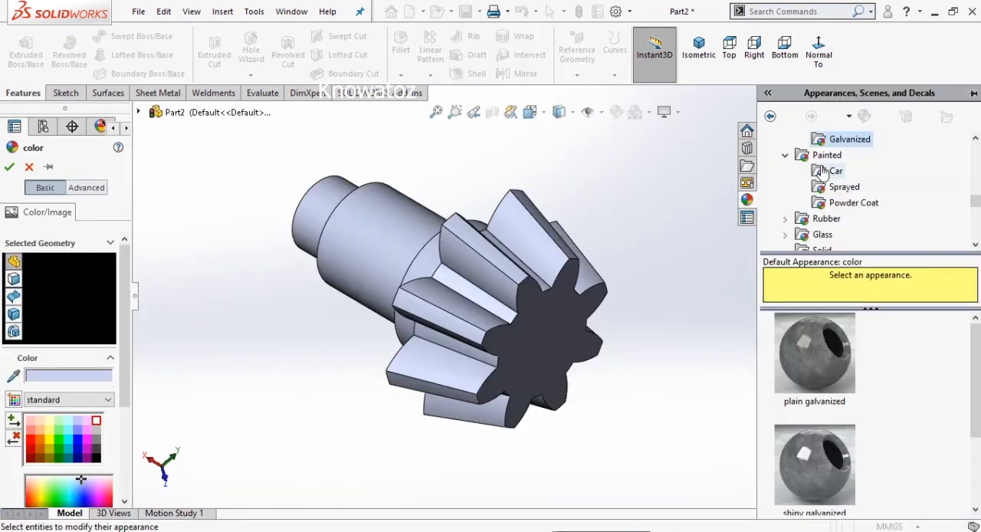
scroll(817, 157, "down", 1)
scroll(817, 157, "up", 1)
left_click(831, 170)
left_click(823, 357)
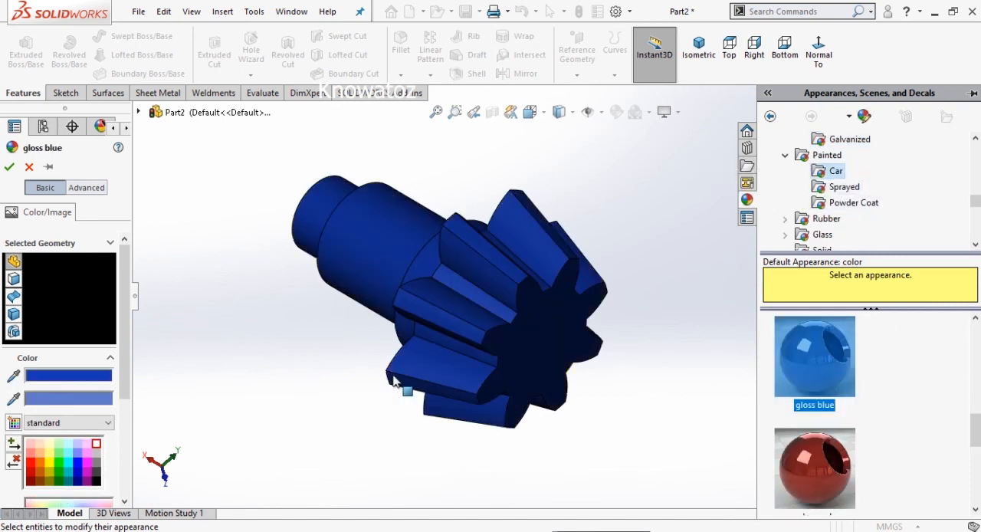
left_click(9, 167)
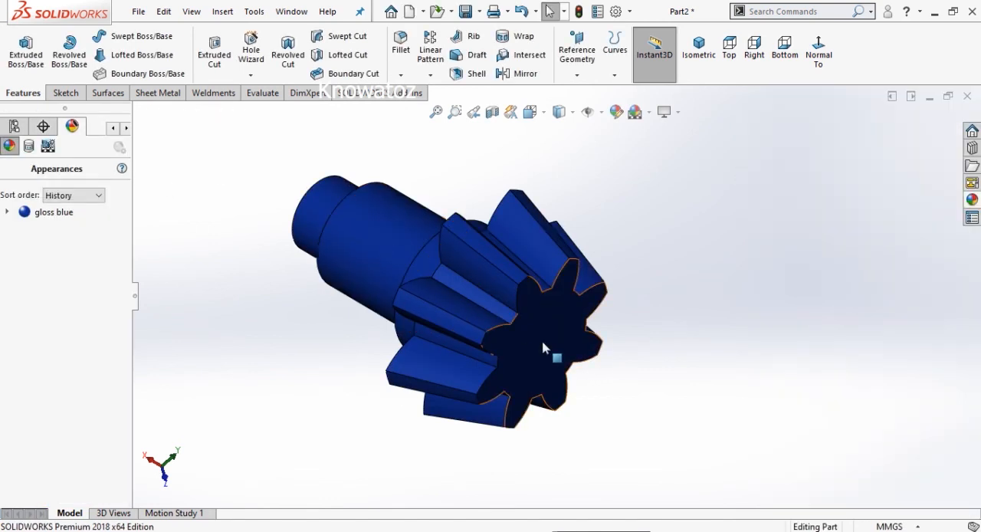
- Apply the white appearance to only the toothed outer end face of the gear
right_click(552, 344)
left_click(644, 12)
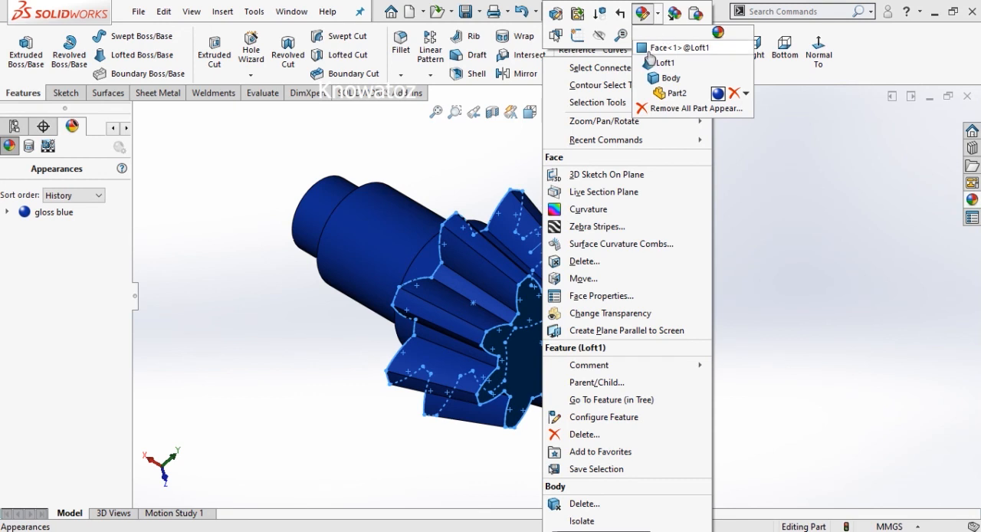
left_click(675, 47)
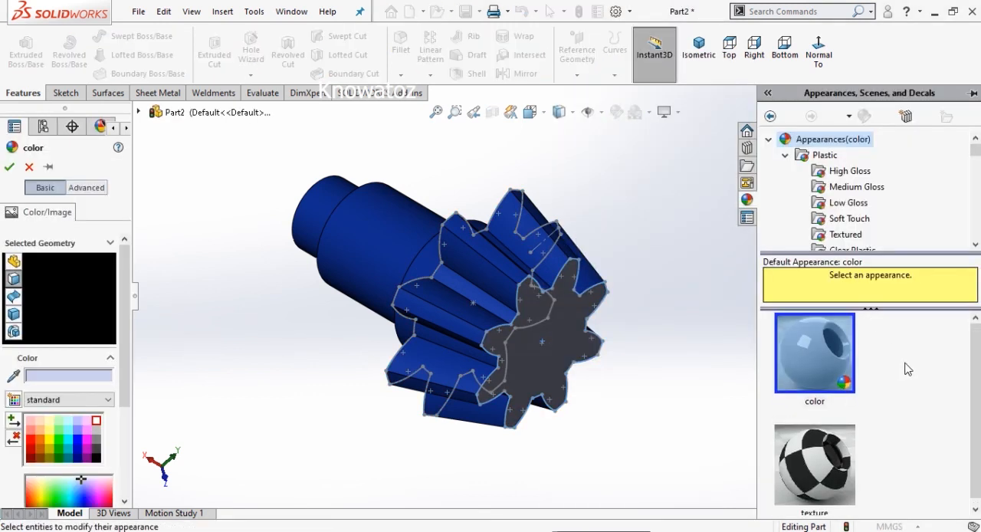
scroll(811, 174, "down", 3)
scroll(811, 174, "down", 3)
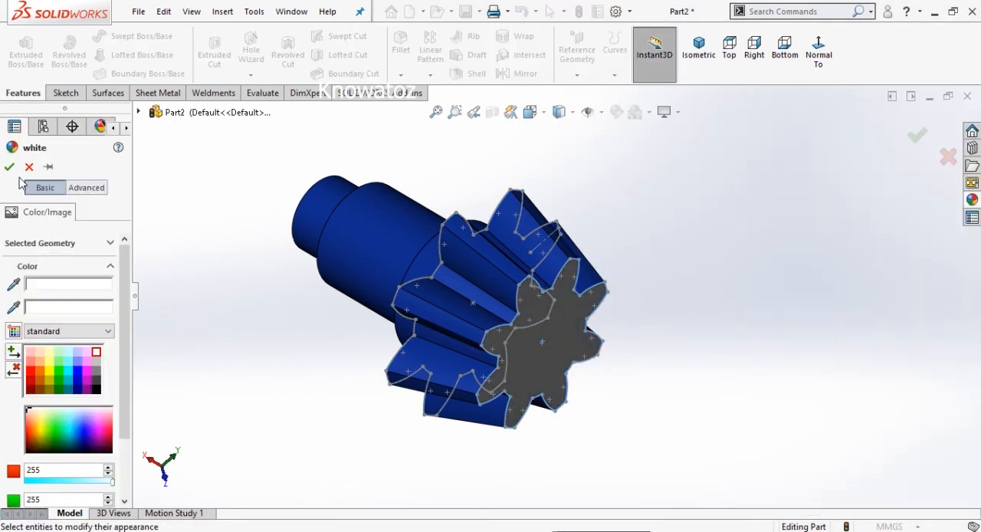
left_click(9, 167)
- Examine the coloured gear shaft from several angles, including the toothed end face and the stepped shaft
scroll(277, 166, "up", 3)
middle_click_drag(620, 239, 571, 199)
scroll(529, 326, "down", 3)
scroll(308, 325, "up", 1)
middle_click_drag(520, 380, 639, 322)
key("f")
scroll(793, 310, "down", 2)
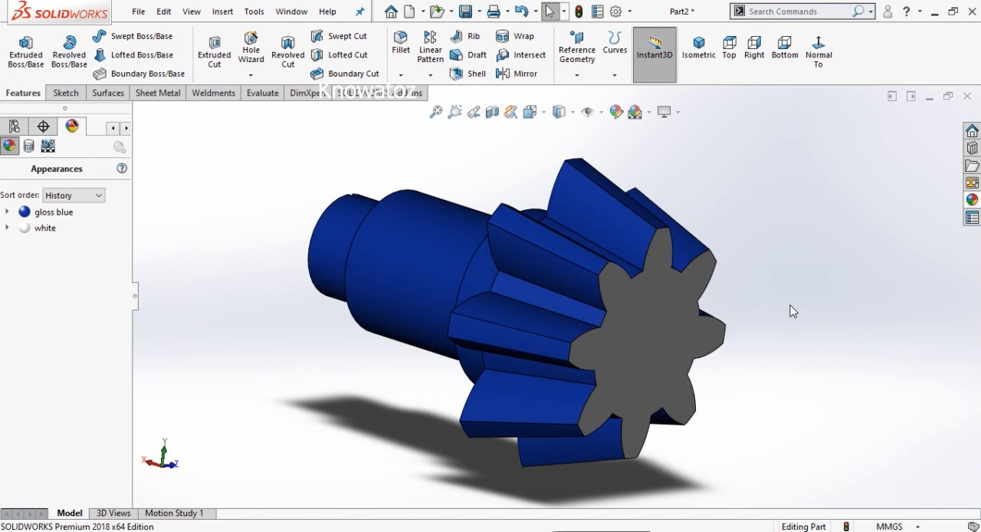